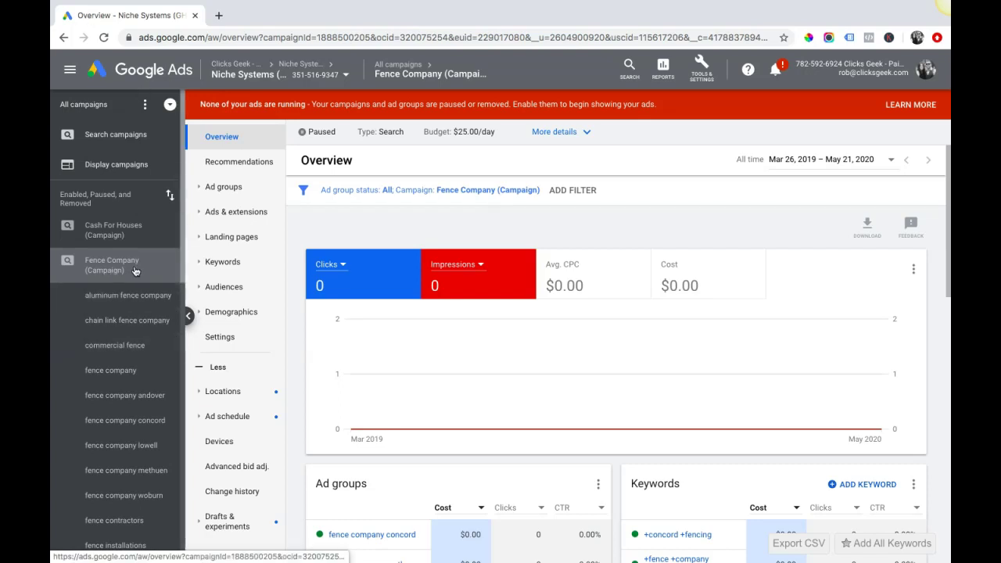
From the Fence Company Audiences page, add audiences in Observation (recommended) mode and switch to Browse.
click(226, 287)
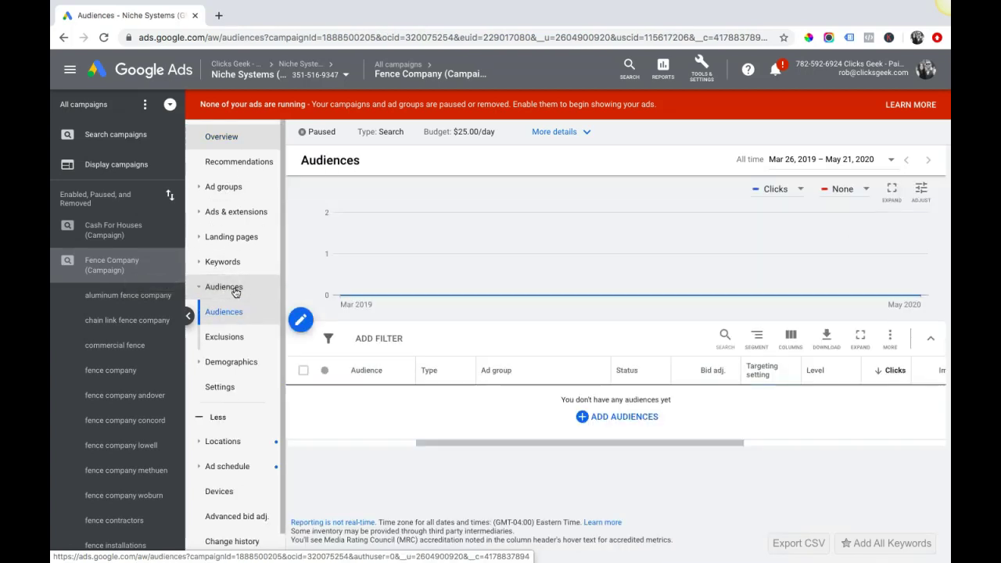
click(602, 423)
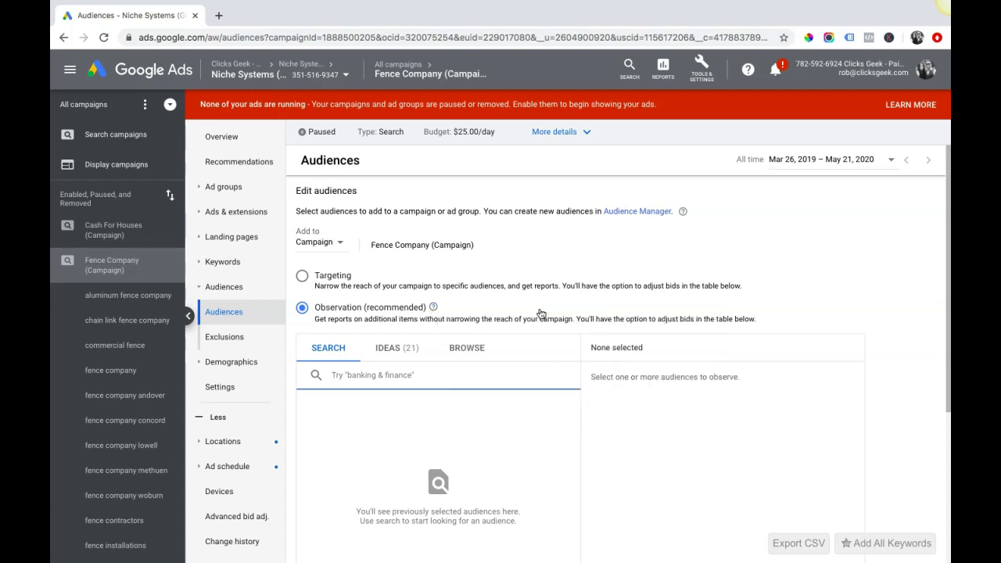
click(434, 309)
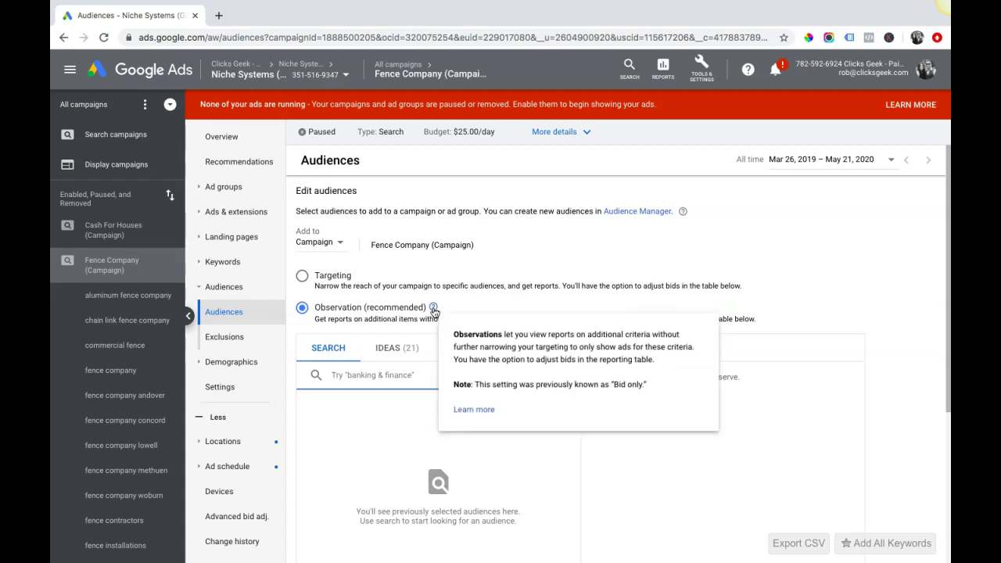
scroll(519, 268, down, 1)
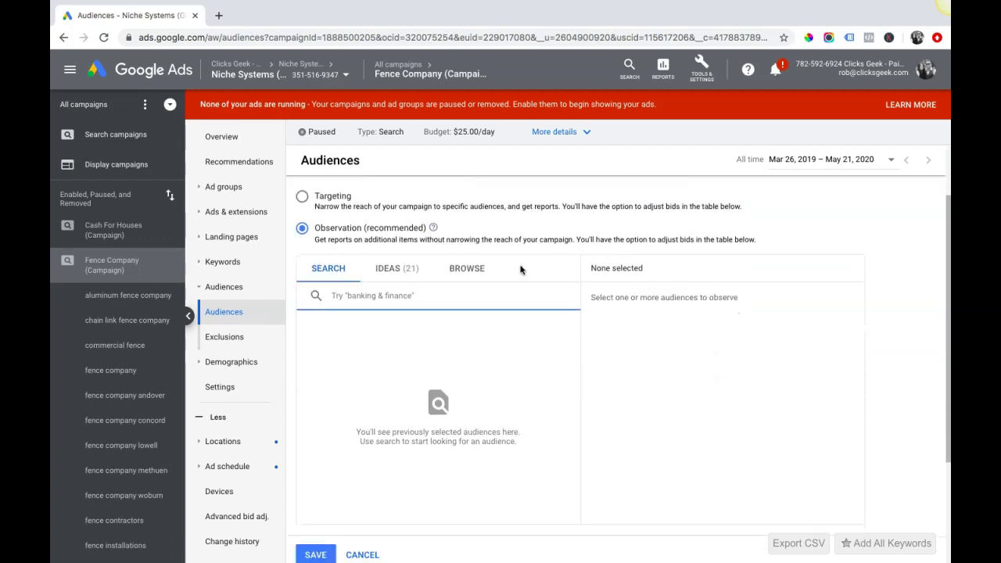
click(463, 275)
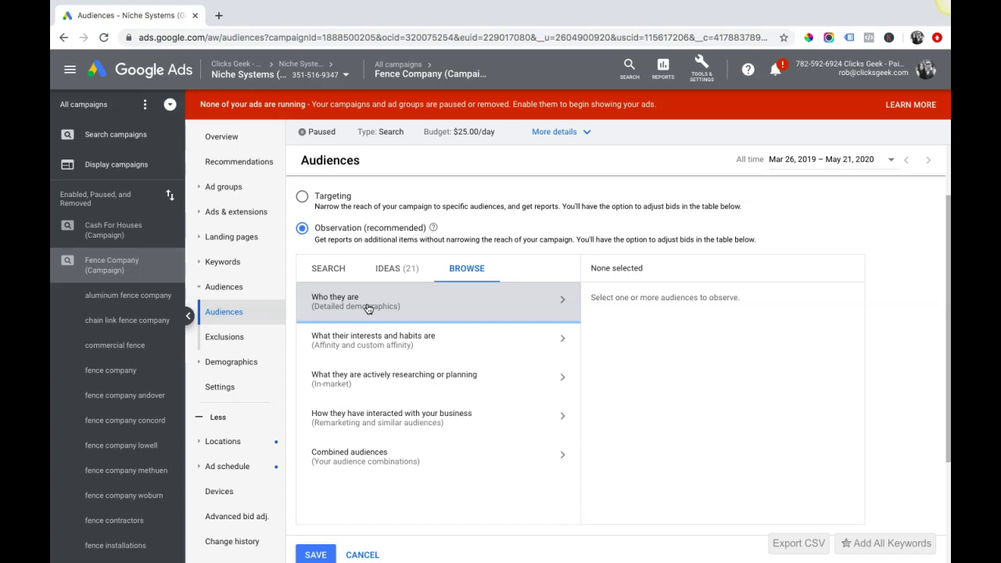
Expand Who they are > Parental Status > Parents and inspect the Parents of Teens audience.
click(566, 303)
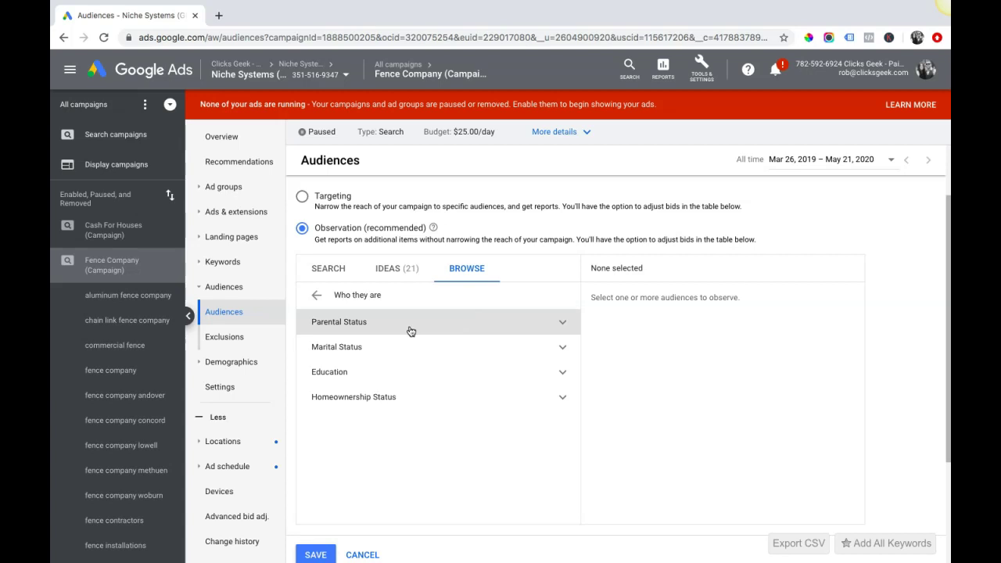
click(566, 324)
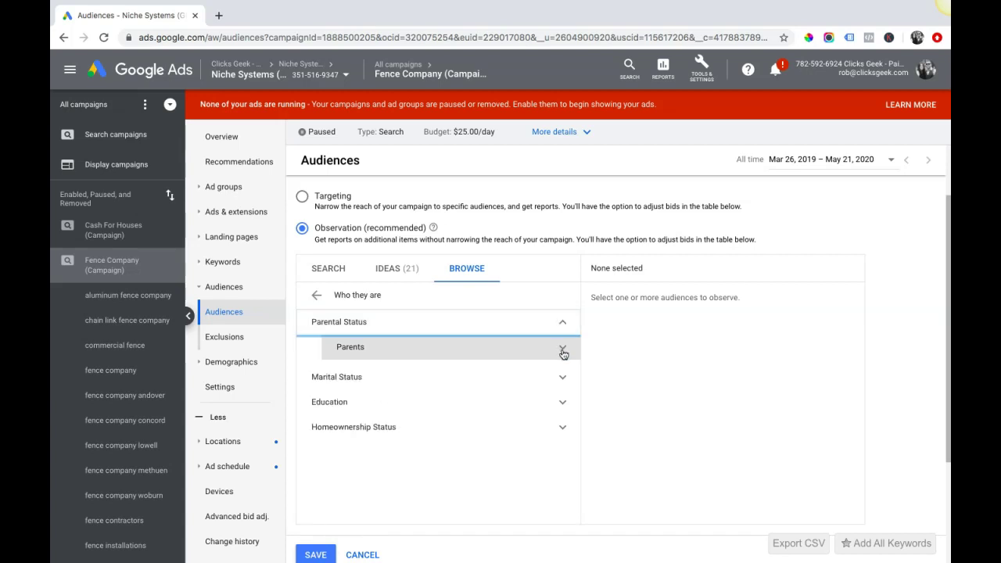
click(562, 351)
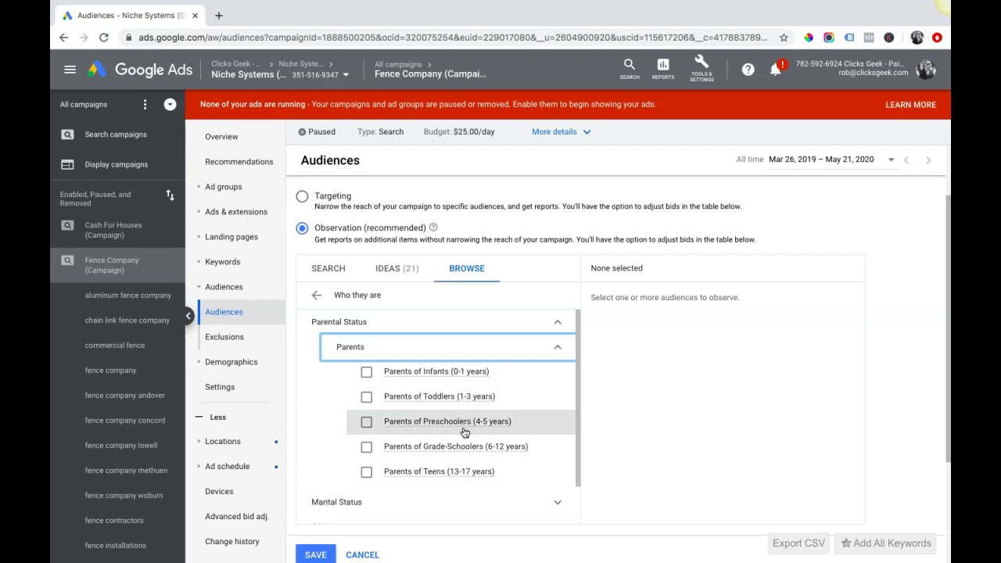
scroll(464, 434, down, 1)
scroll(463, 432, down, 2)
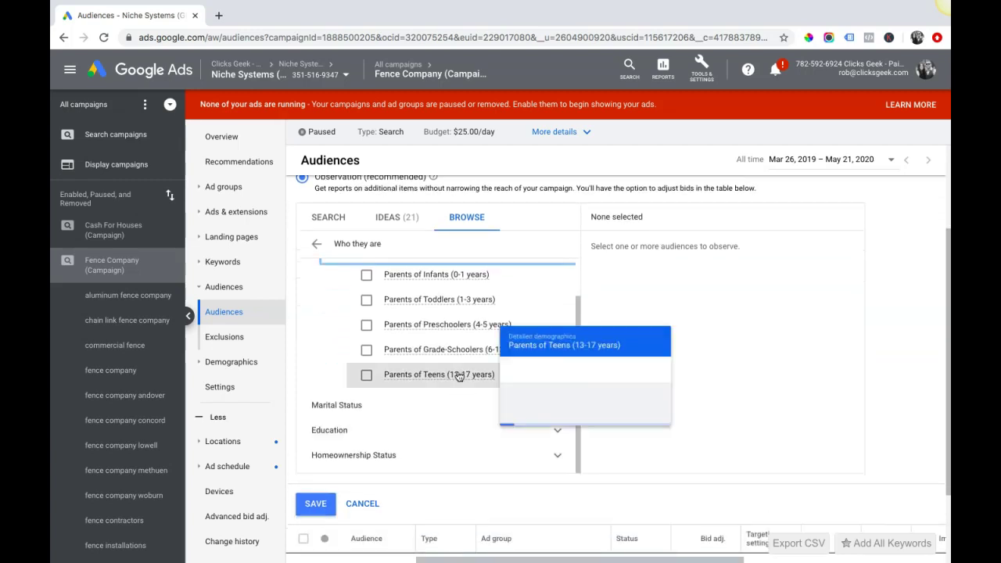
mouse_move(439, 374)
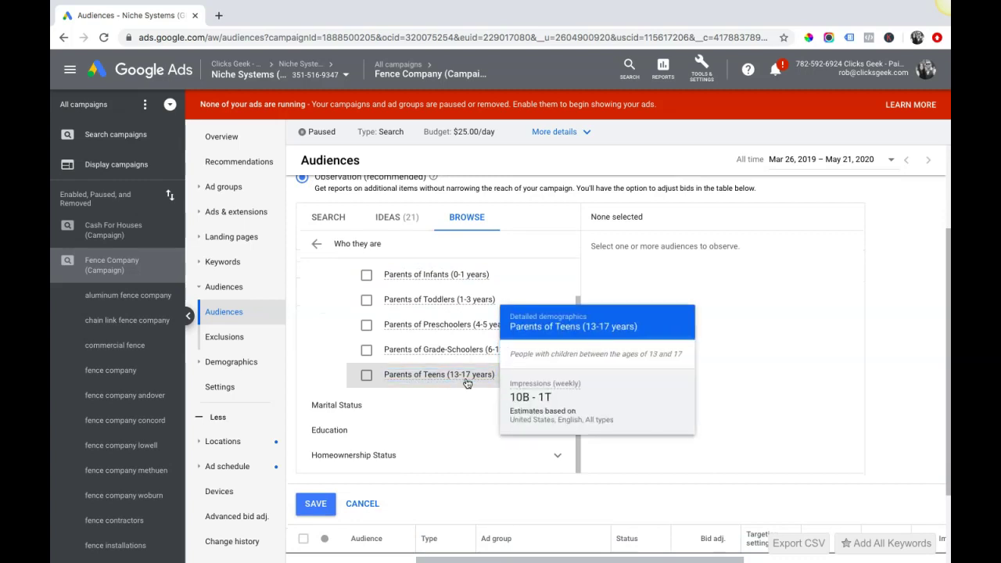
click(430, 383)
Review the remaining parent age-group options, then collapse the Parents group.
scroll(458, 323, up, 3)
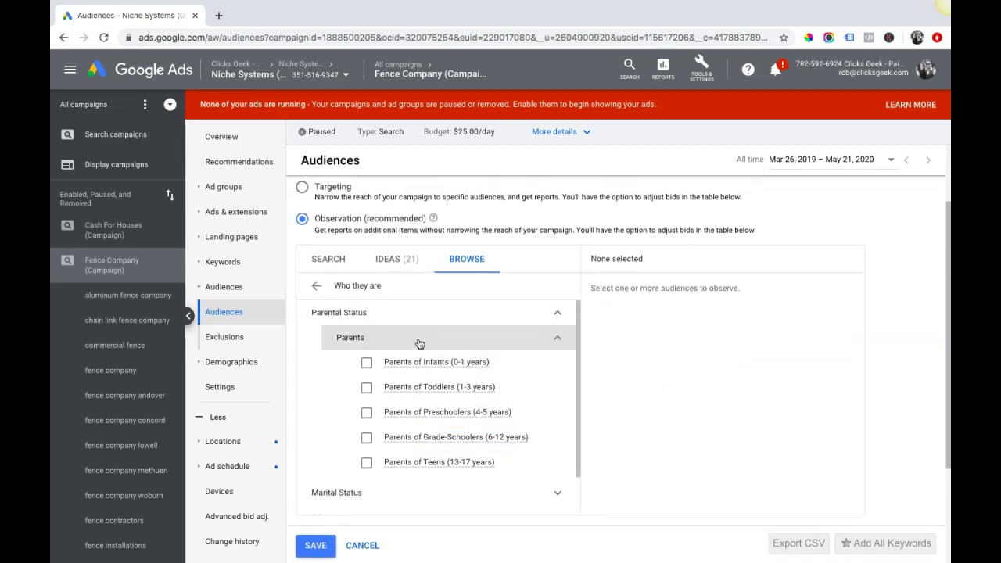
scroll(417, 344, down, 3)
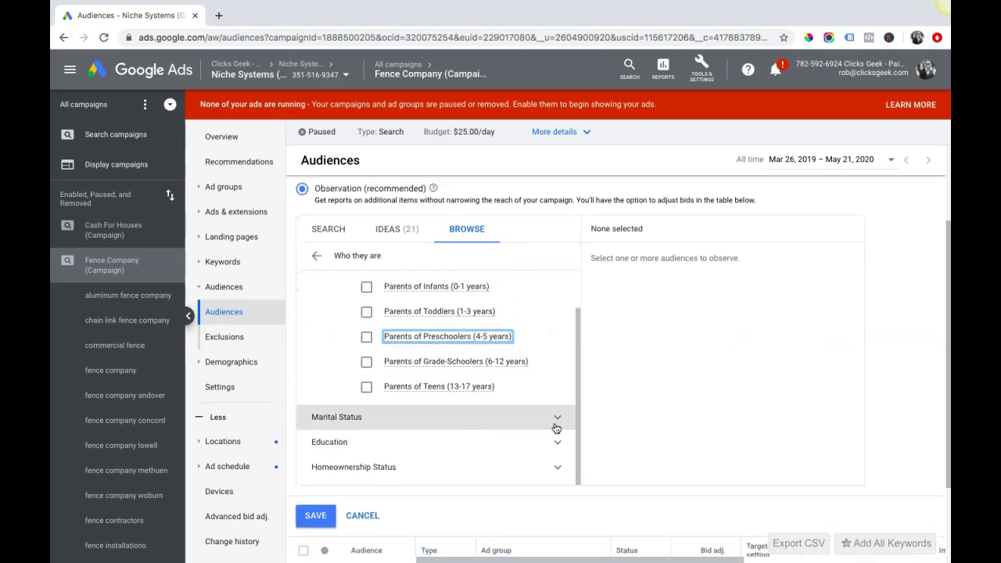
scroll(556, 416, up, 2)
scroll(473, 415, down, 3)
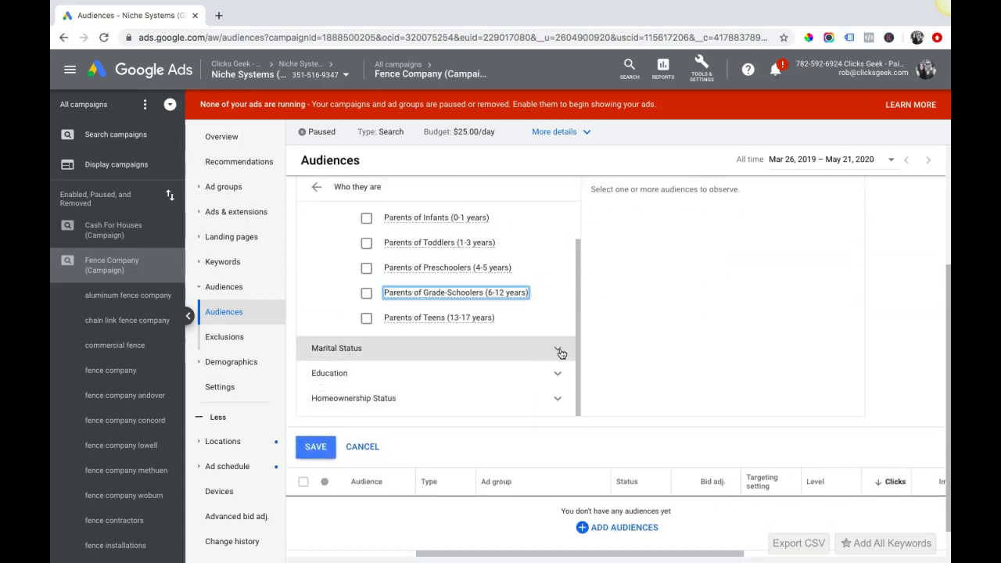
scroll(561, 352, up, 2)
scroll(484, 344, up, 2)
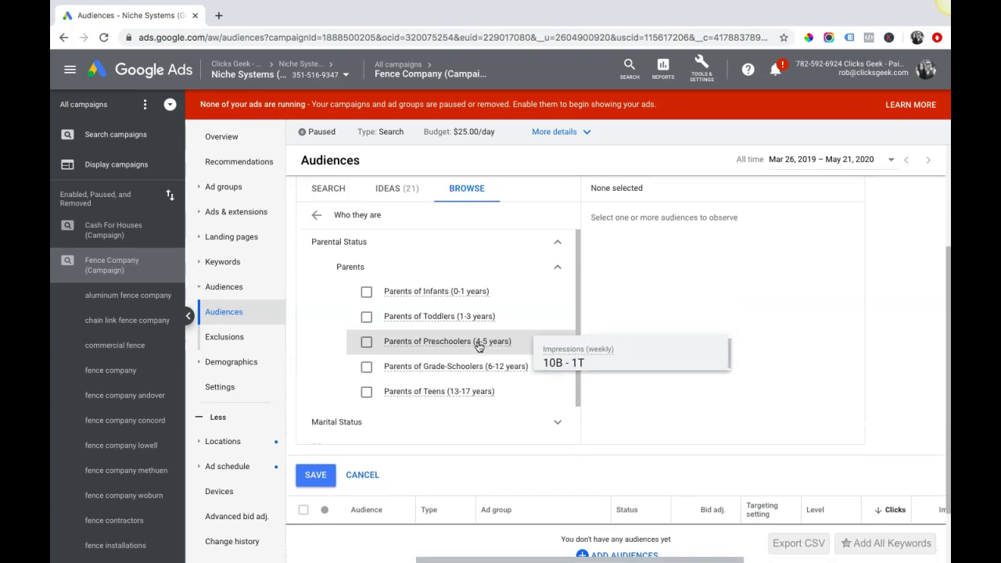
click(559, 288)
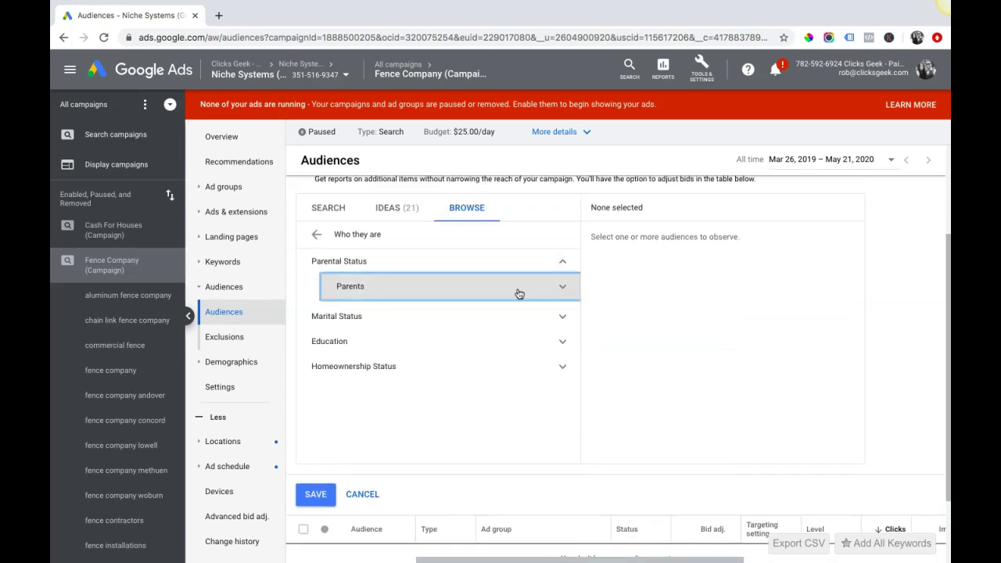
Collapse Parental Status and review the Marital Status audiences, including Married, then collapse them.
click(560, 265)
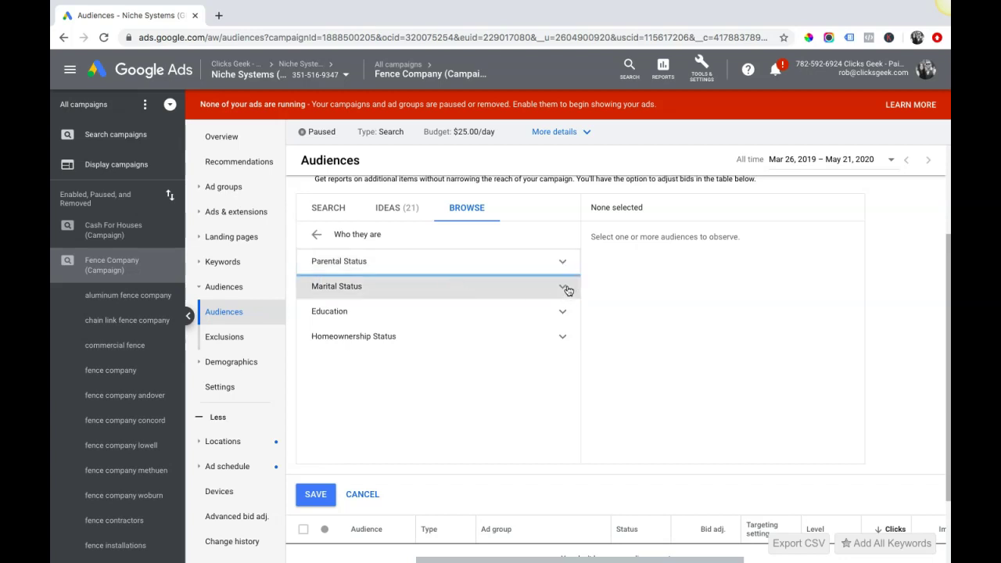
click(562, 289)
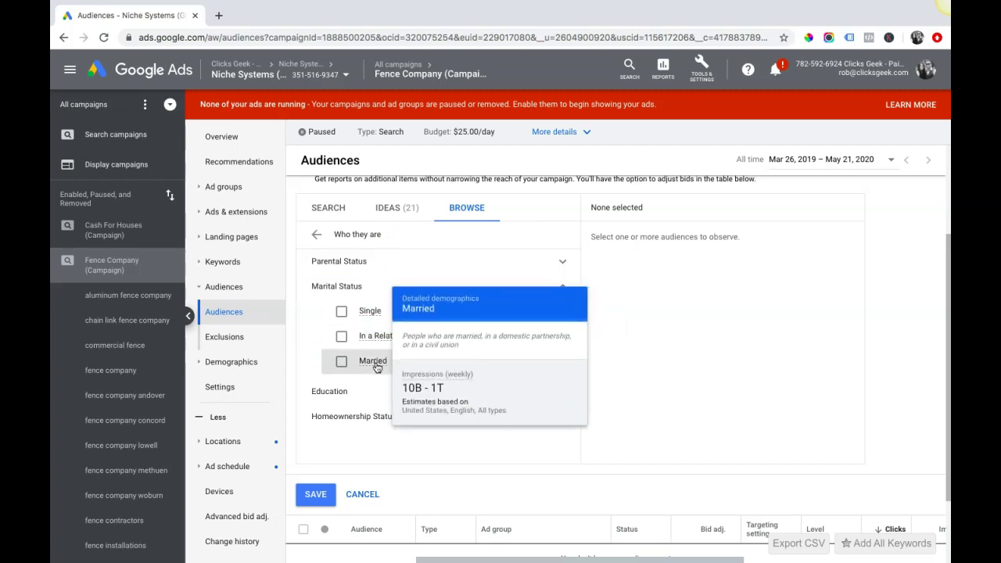
click(375, 361)
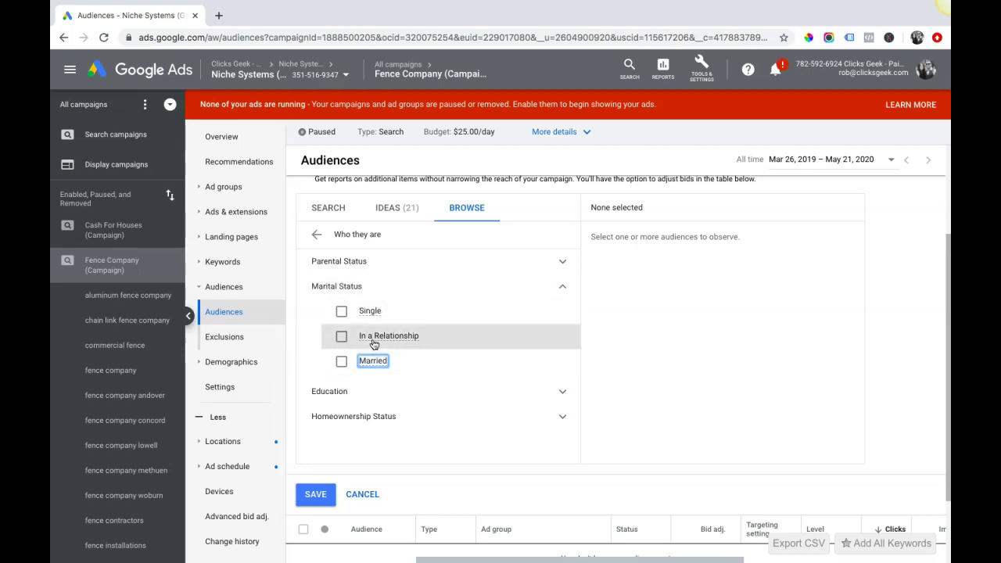
click(564, 289)
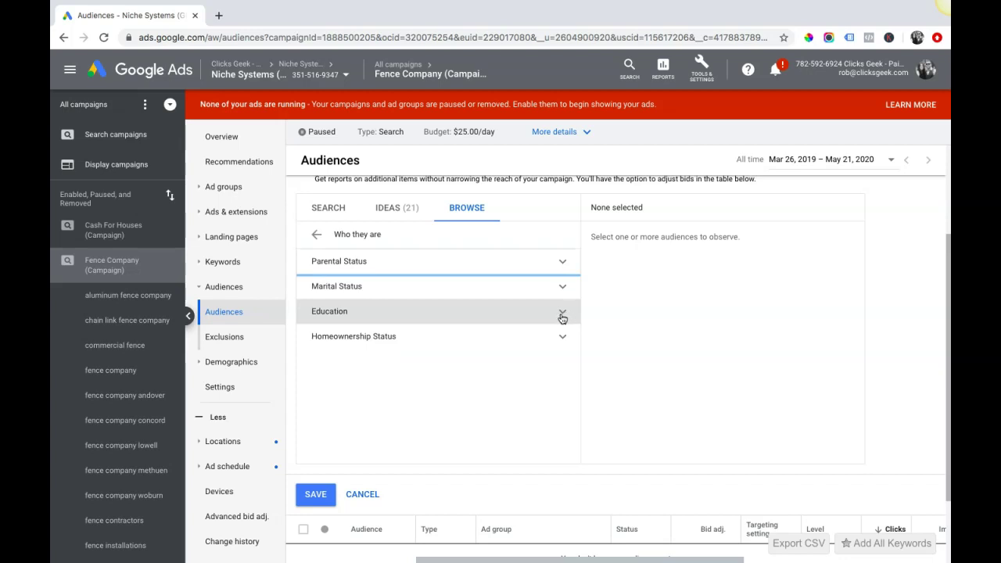
Review the Education audiences, including Current College Students and Advanced Degree, then collapse both groups.
click(562, 312)
mouse_move(395, 336)
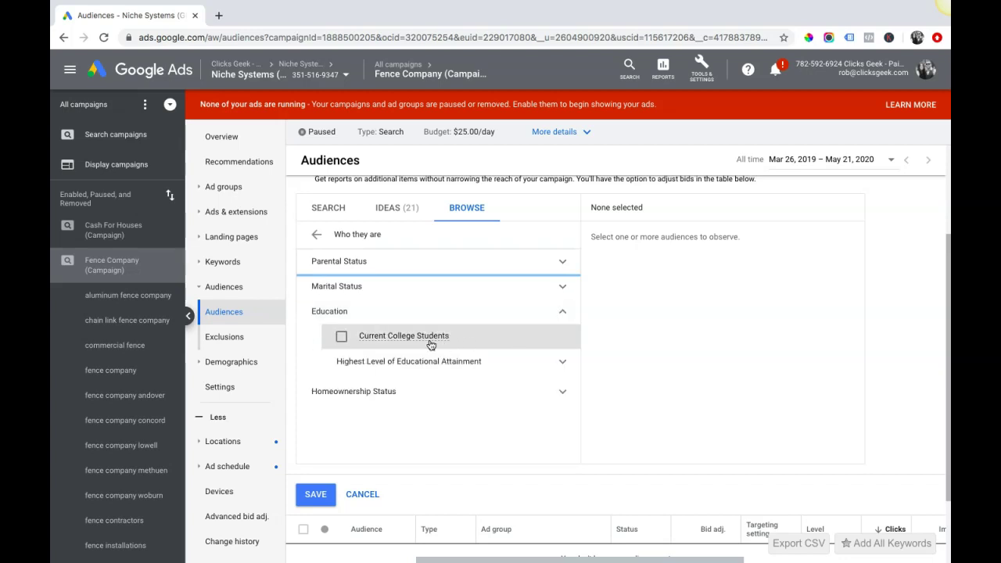
click(380, 341)
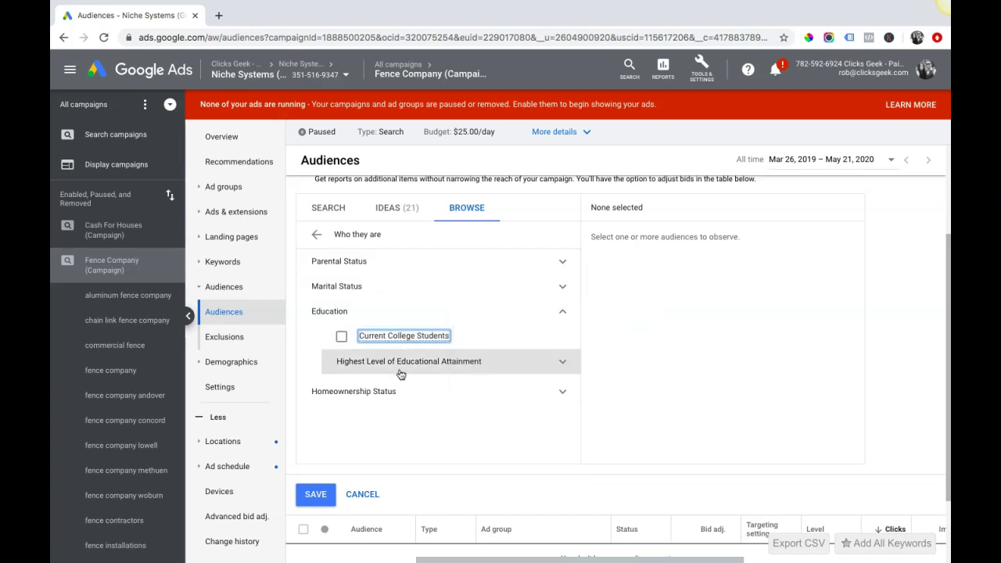
click(563, 363)
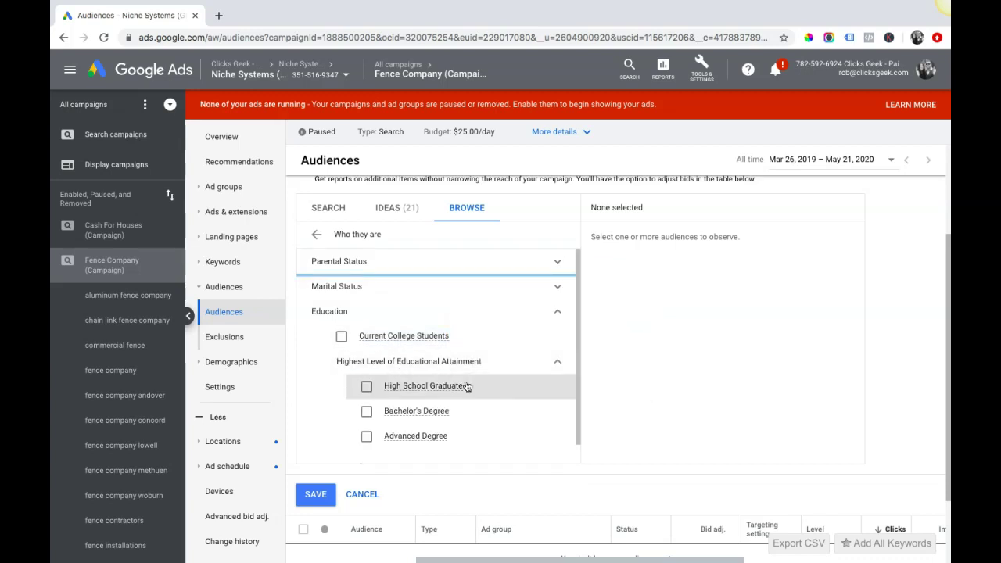
scroll(446, 413, down, 2)
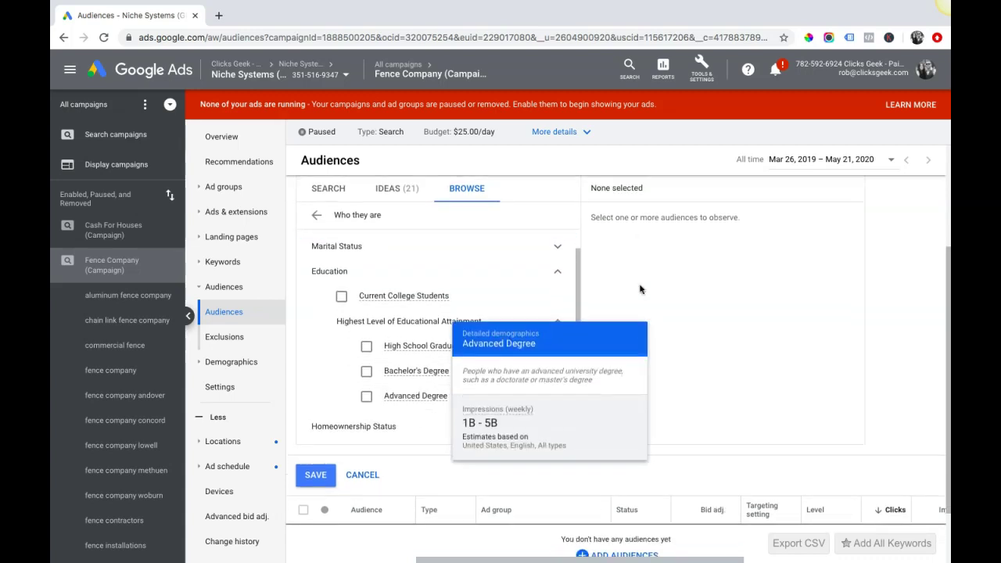
click(412, 396)
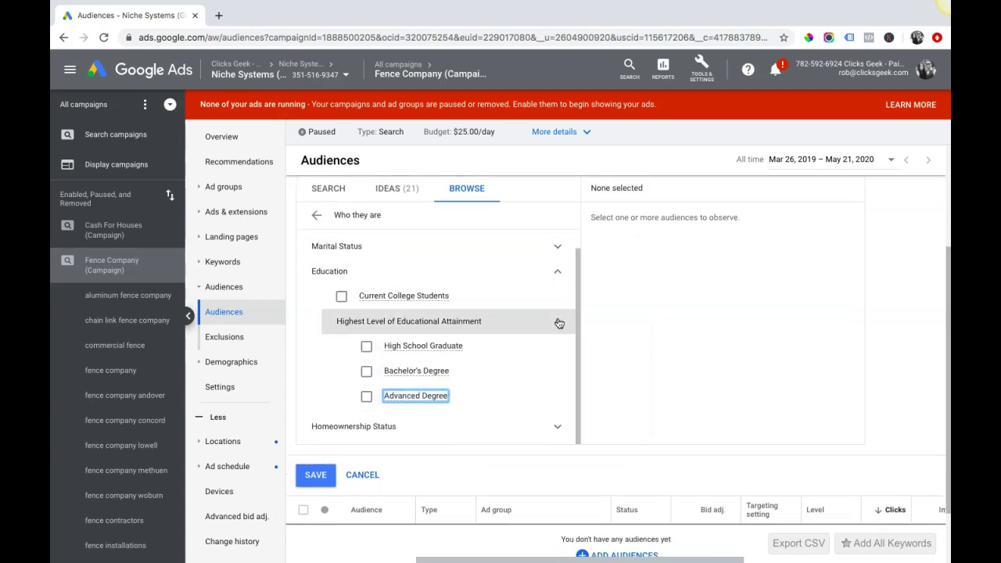
scroll(560, 323, up, 1)
click(557, 344)
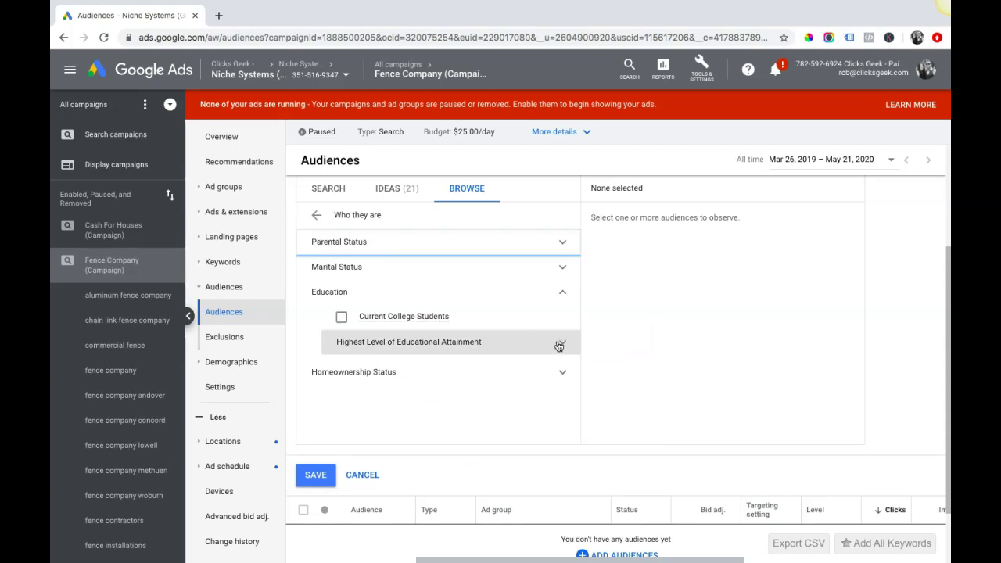
click(561, 293)
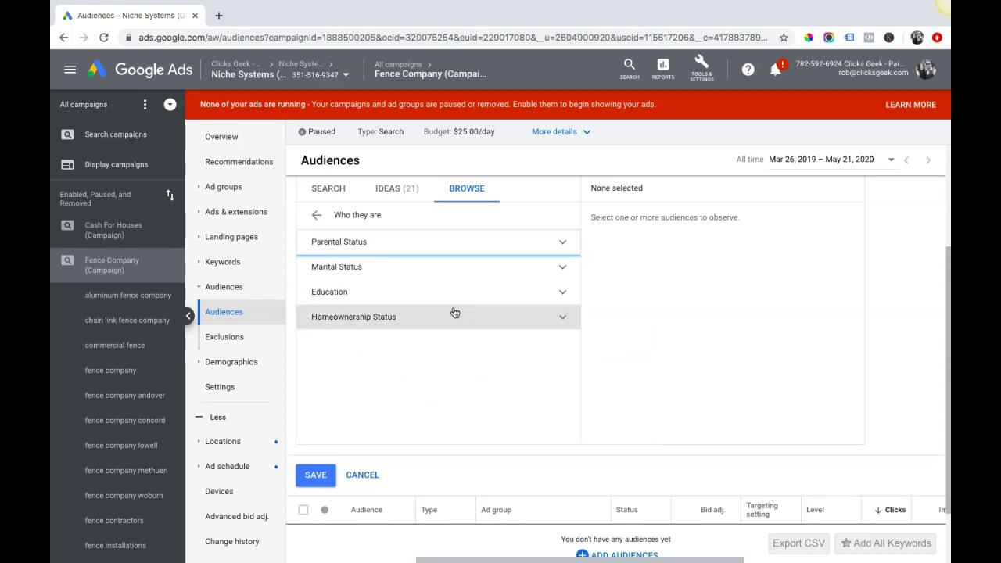
Under Homeownership Status, tick Homeowners, untick it, and re-tick it so it stays selected.
scroll(454, 314, up, 1)
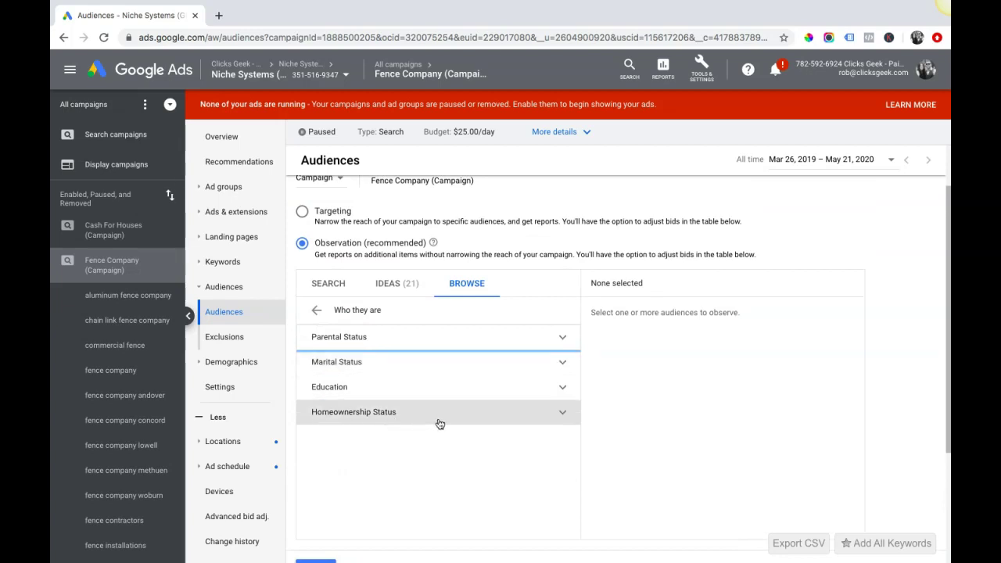
click(562, 417)
scroll(461, 457, down, 1)
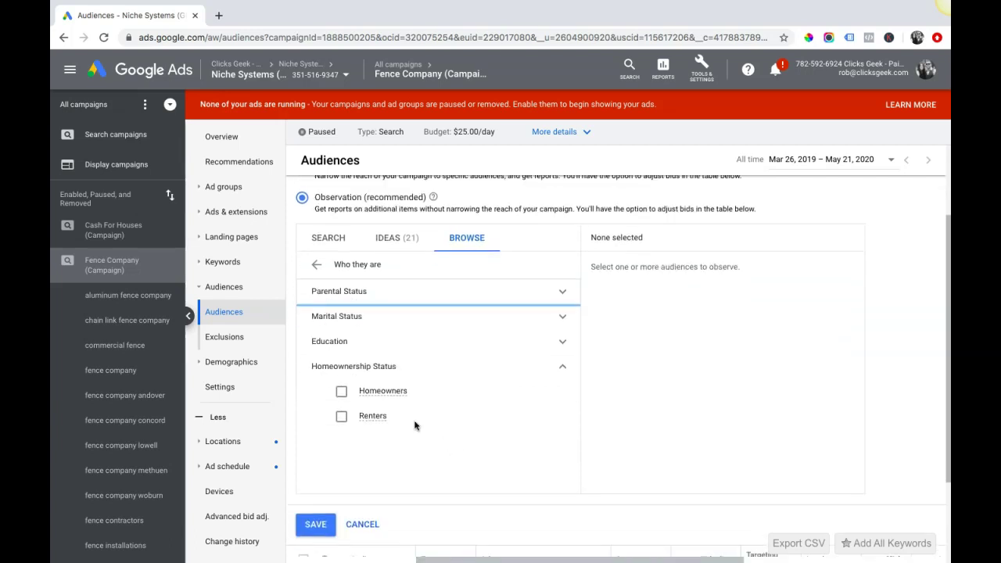
click(342, 392)
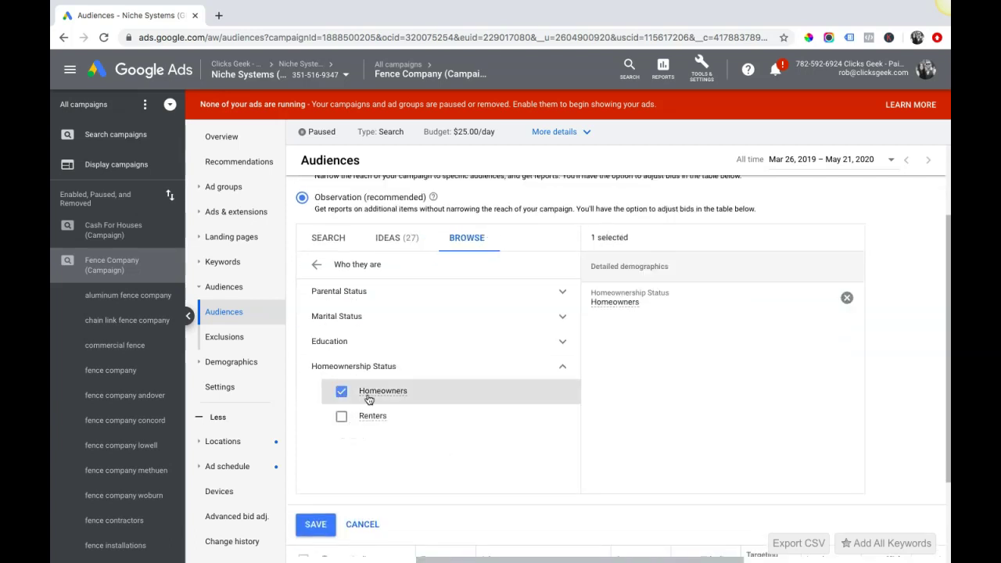
click(342, 392)
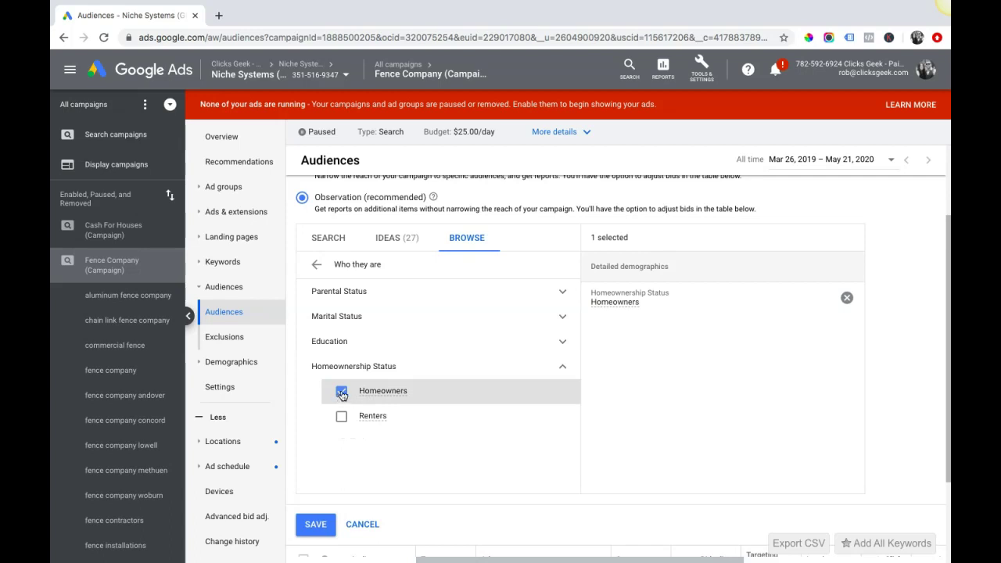
click(563, 368)
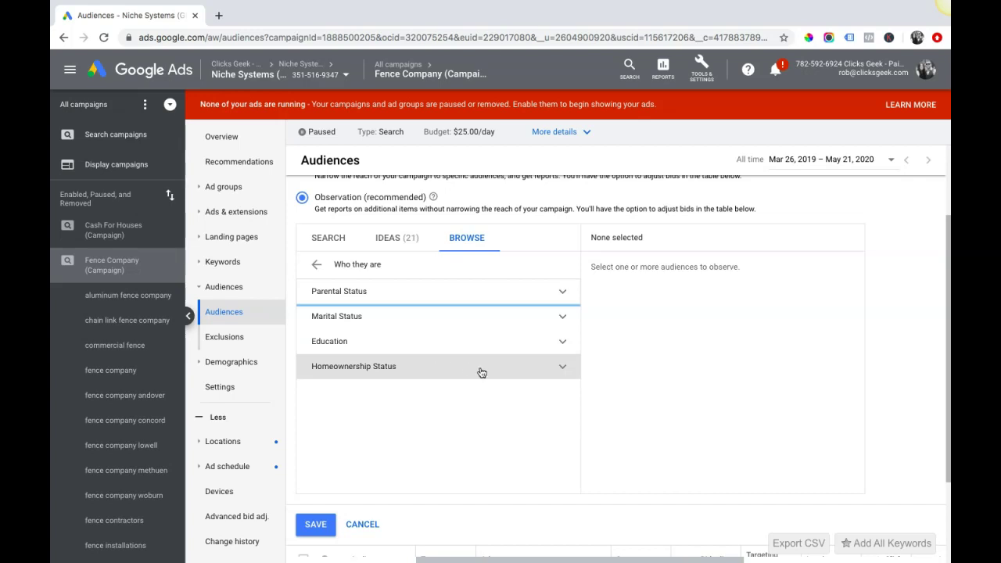
click(561, 371)
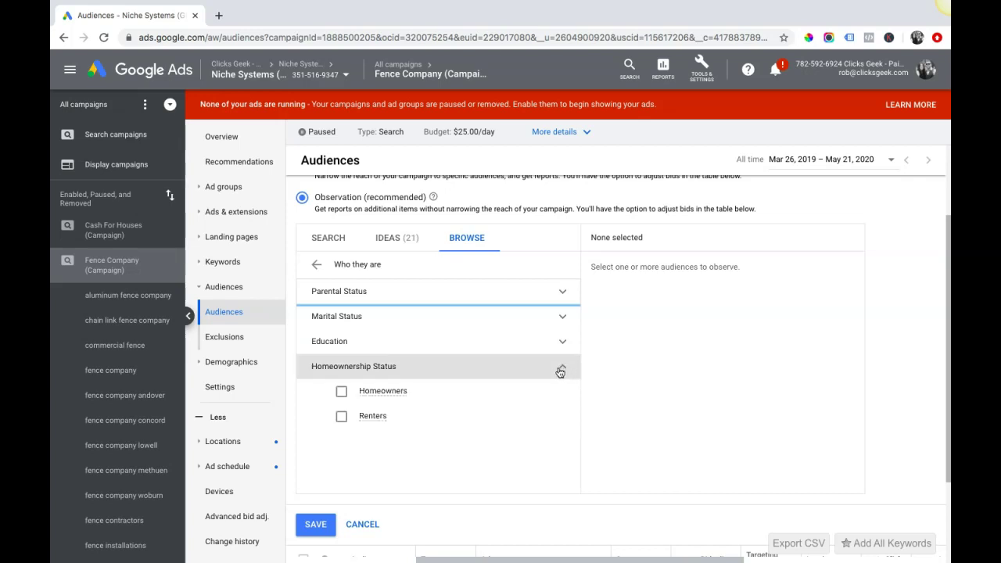
click(341, 391)
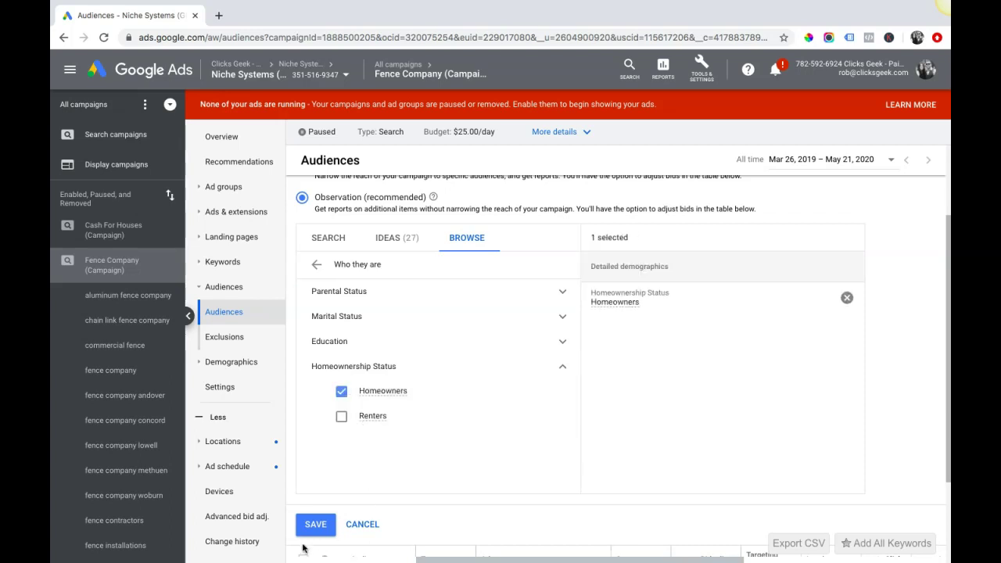
Save Homeowners to the Fence Company campaign and reopen the Edit audiences panel.
click(315, 524)
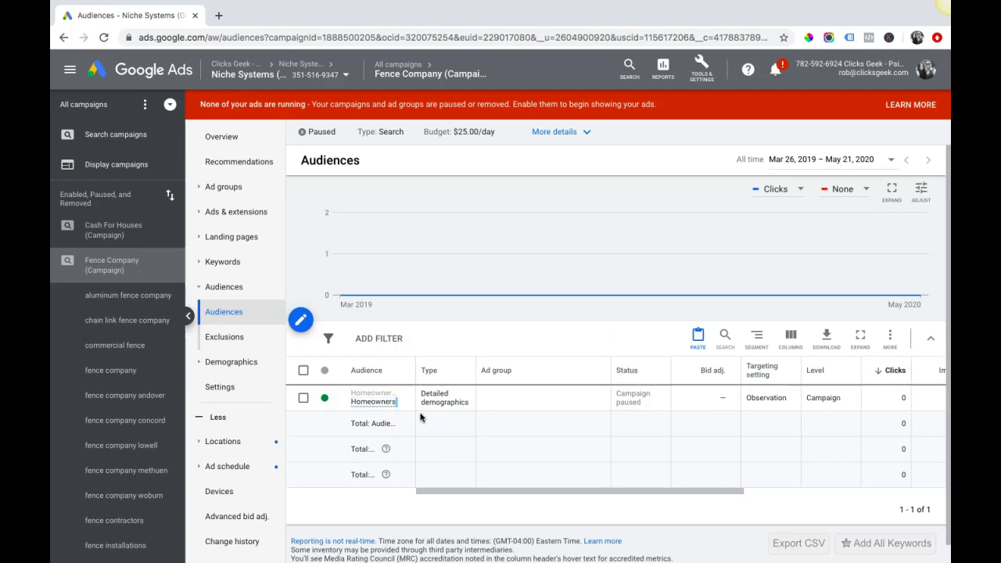
mouse_move(374, 397)
click(300, 320)
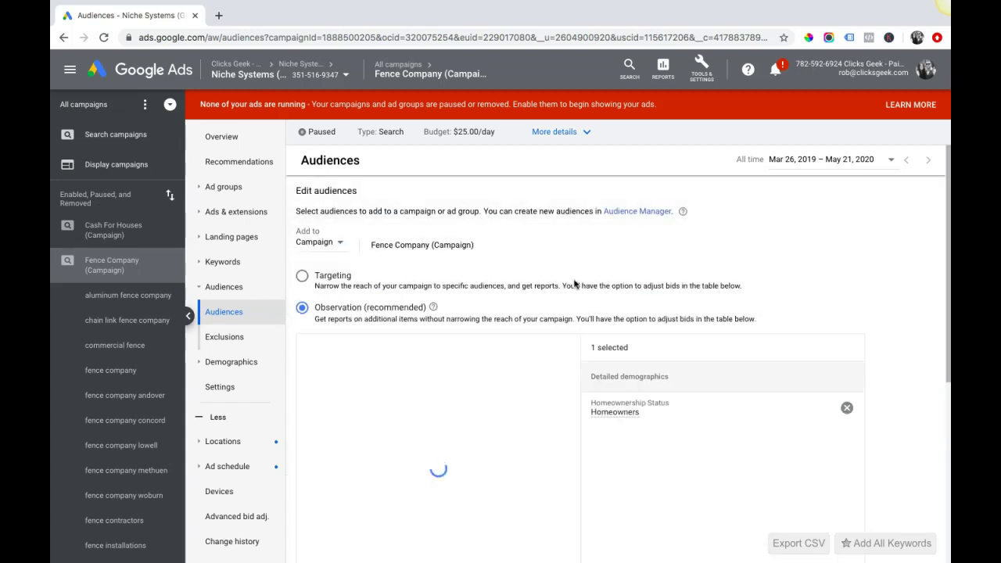
Switch the reopened audience editor to the Browse tab.
scroll(459, 302, down, 1)
scroll(459, 302, down, 1)
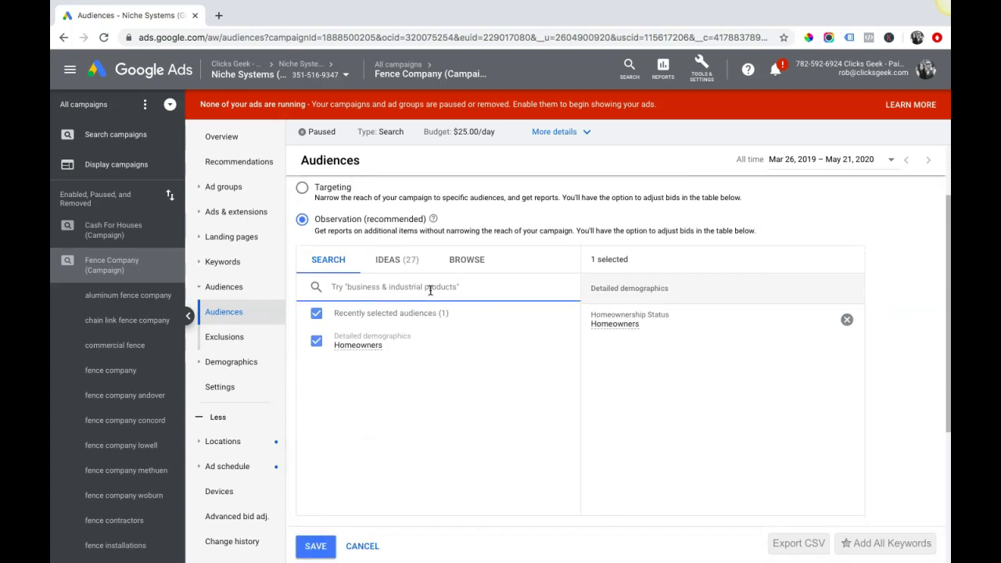
click(467, 260)
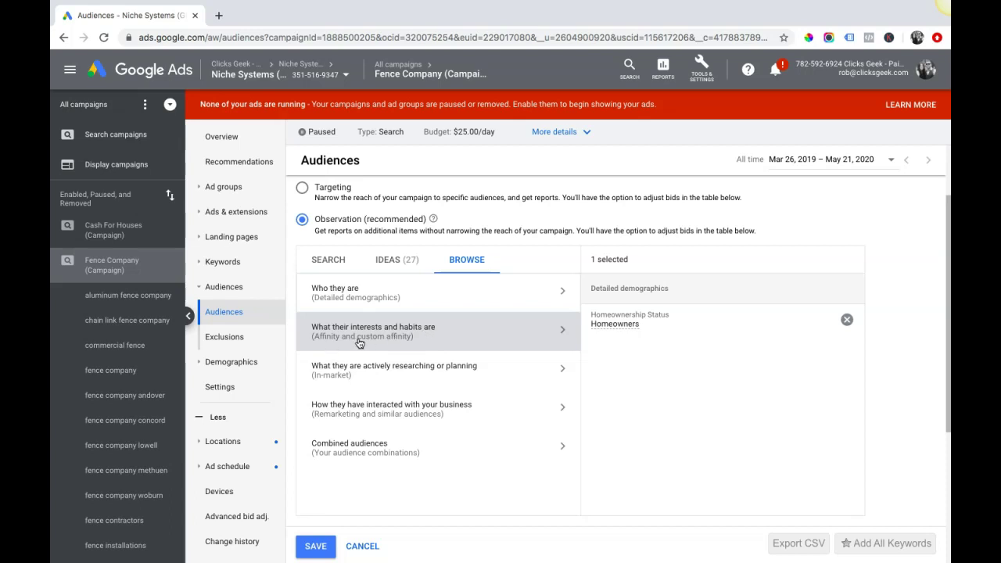
Open 'What their interests and habits are' and review the Home & Garden subcategories.
click(561, 330)
scroll(469, 388, up, 1)
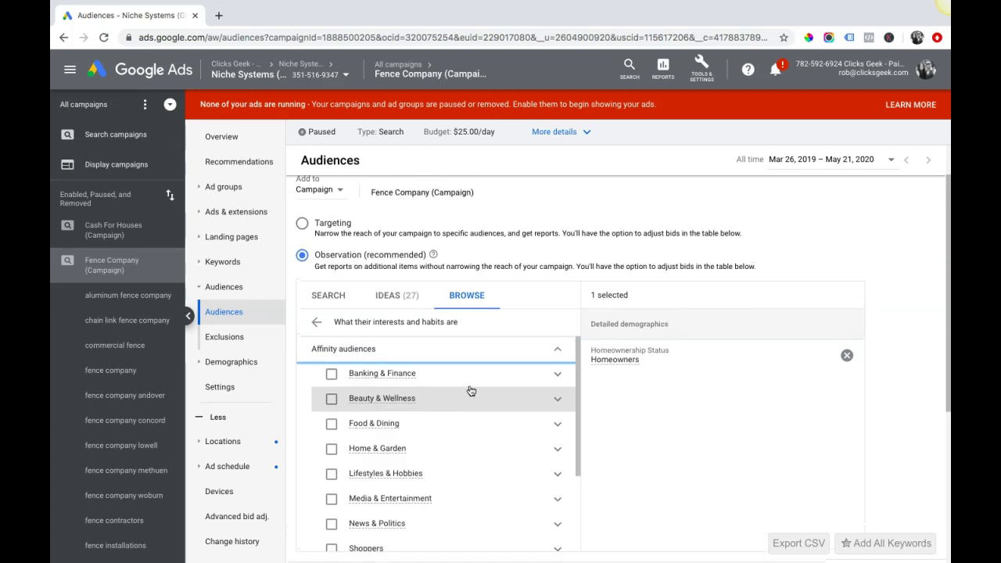
scroll(428, 414, down, 2)
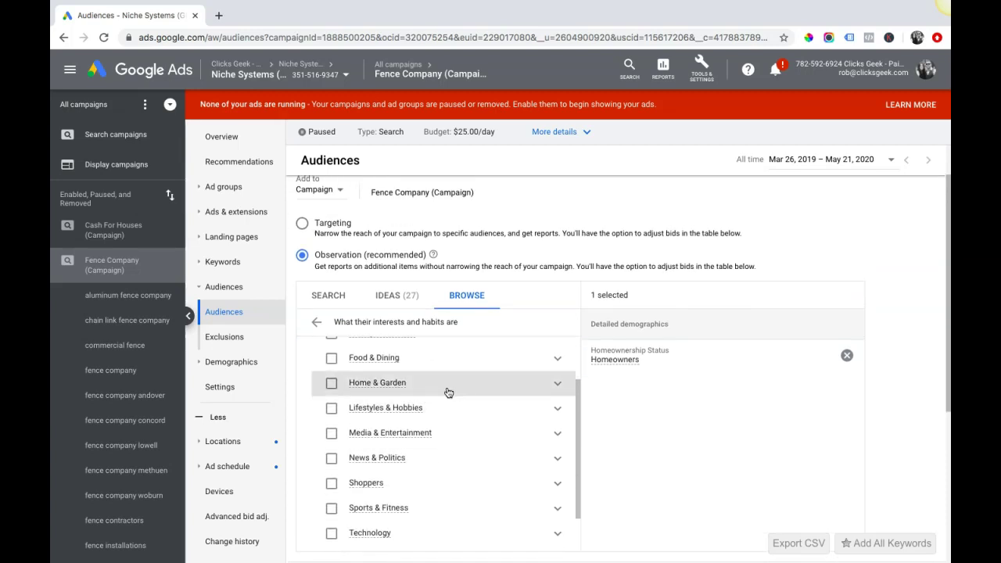
click(558, 383)
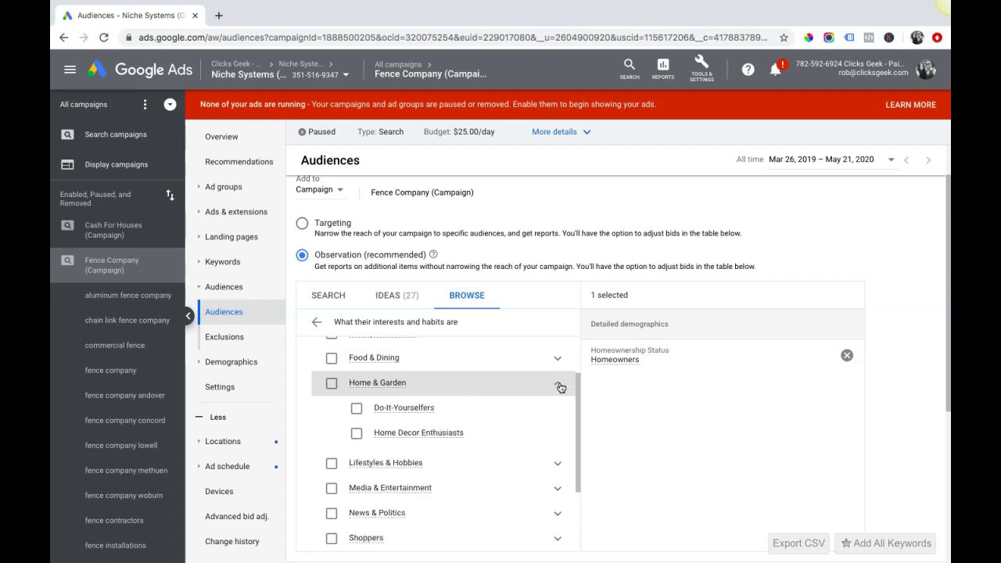
scroll(480, 412, down, 1)
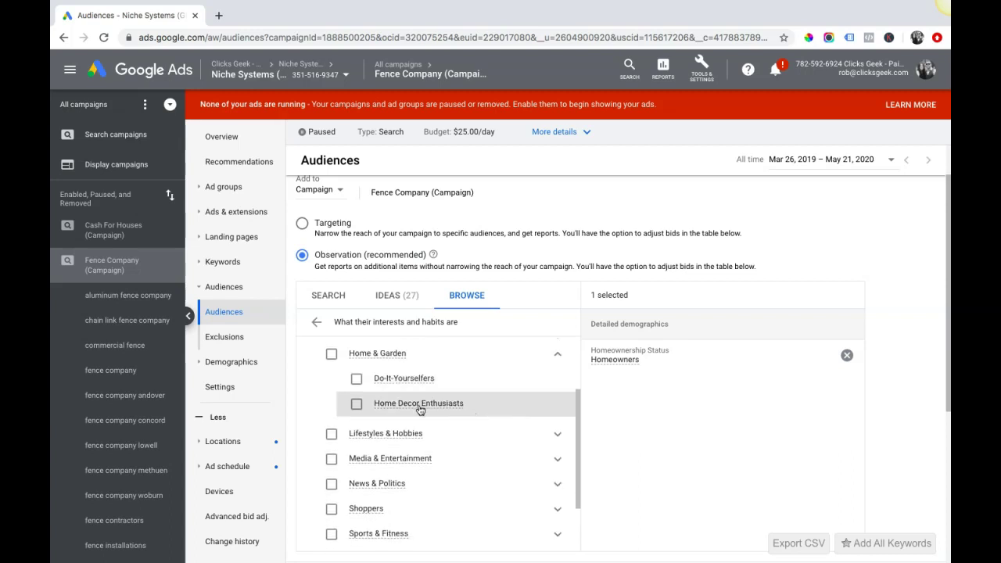
click(558, 354)
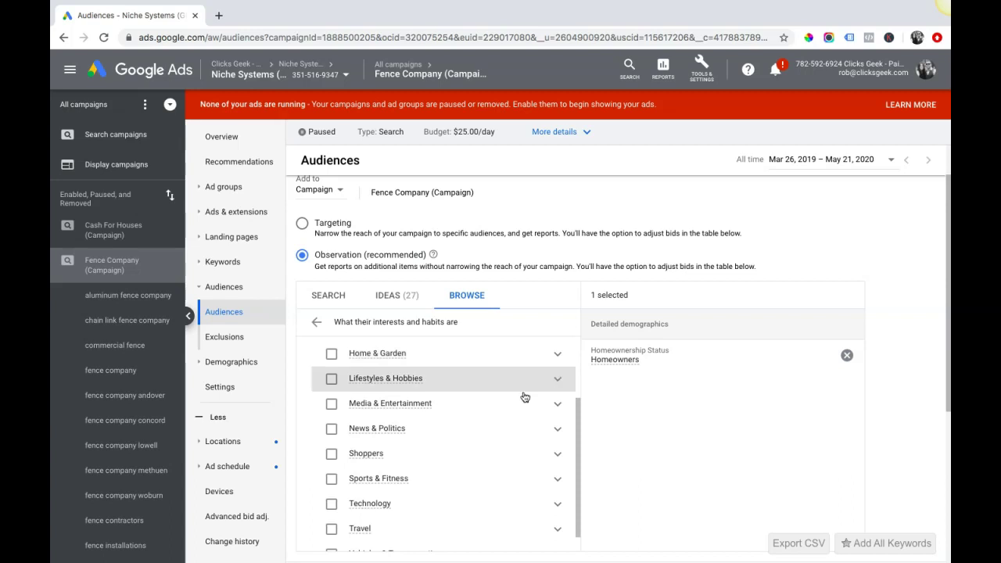
scroll(523, 402, down, 1)
scroll(523, 401, down, 2)
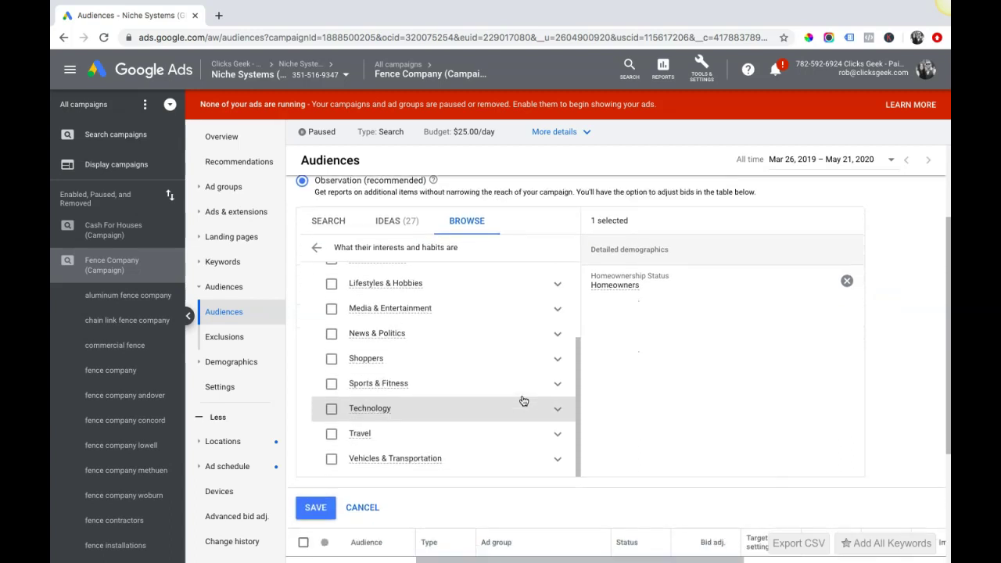
scroll(523, 401, up, 1)
scroll(523, 401, up, 1)
scroll(521, 397, up, 1)
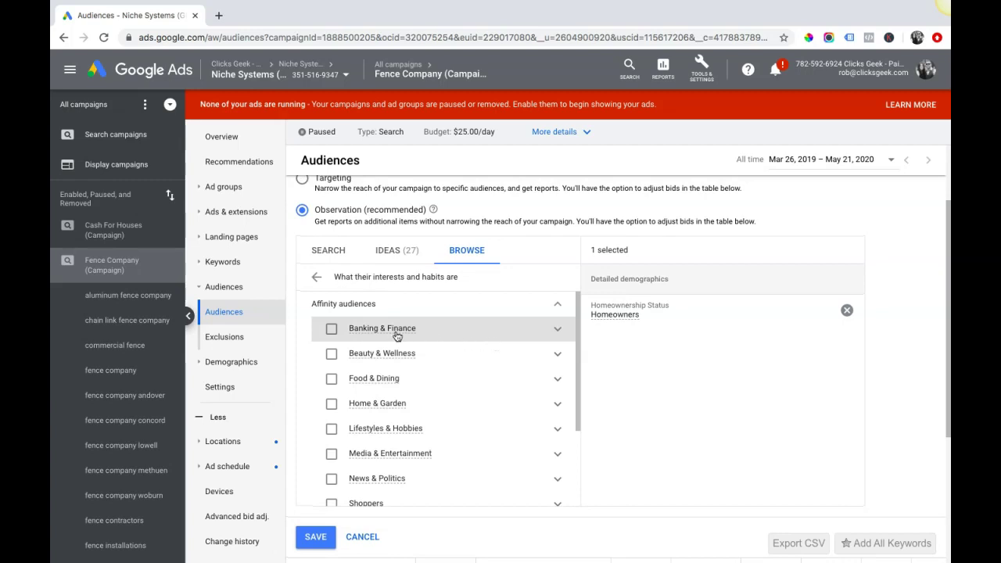
mouse_move(383, 328)
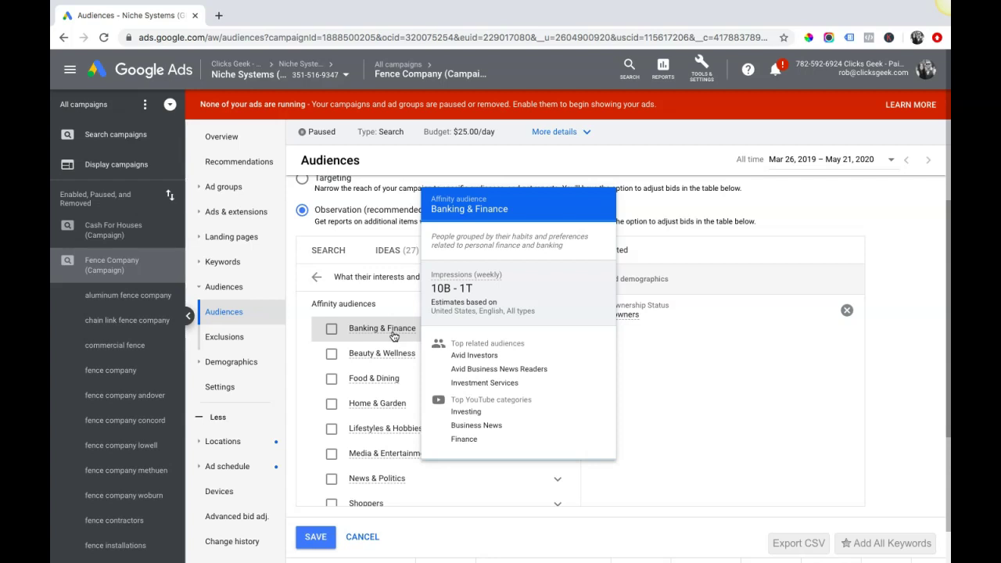
scroll(393, 416, down, 1)
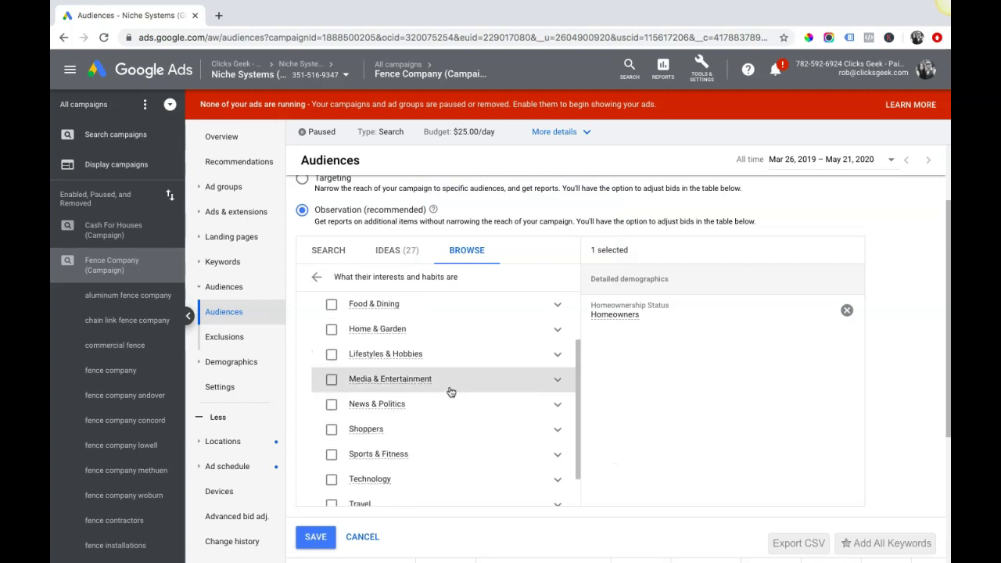
Expand Media & Entertainment and Gamers, previewing the Hardcore Gamers audience.
click(557, 380)
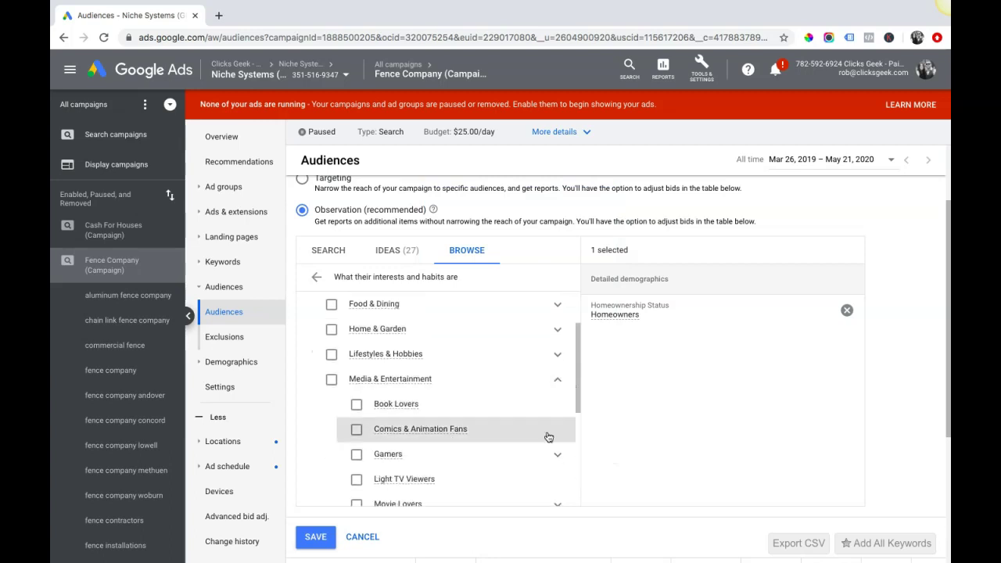
scroll(548, 437, down, 1)
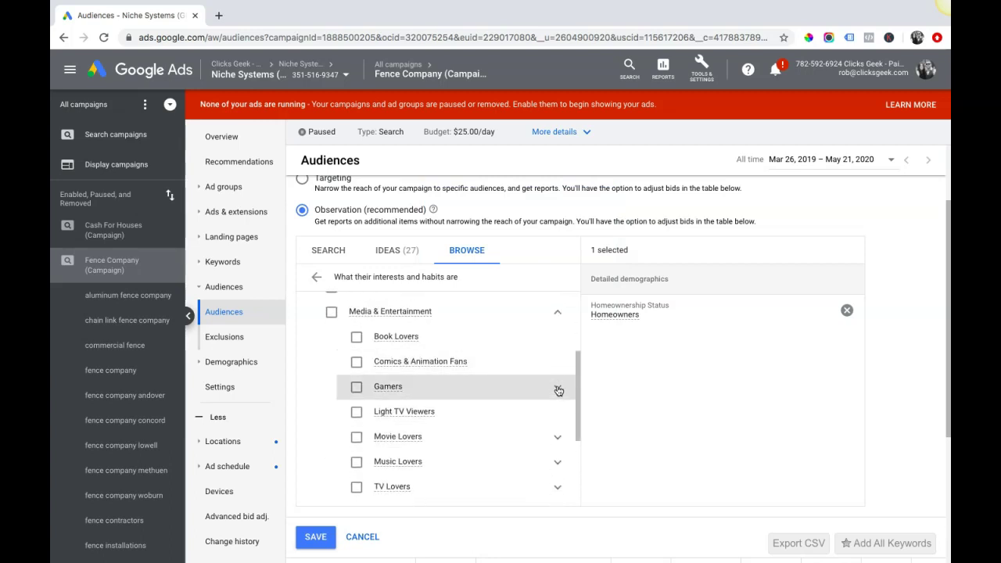
click(558, 390)
scroll(494, 398, down, 2)
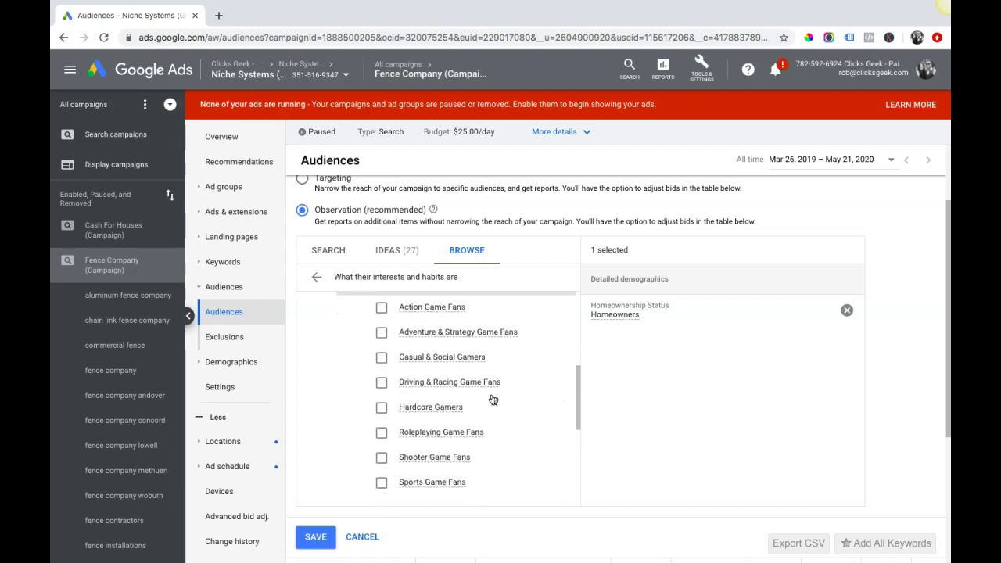
scroll(494, 398, up, 1)
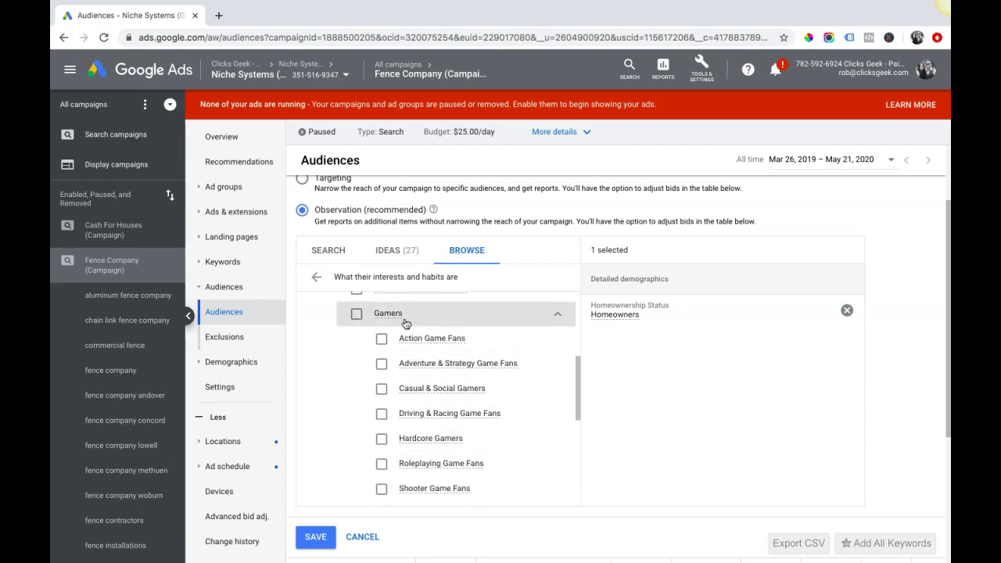
click(446, 438)
scroll(459, 438, down, 1)
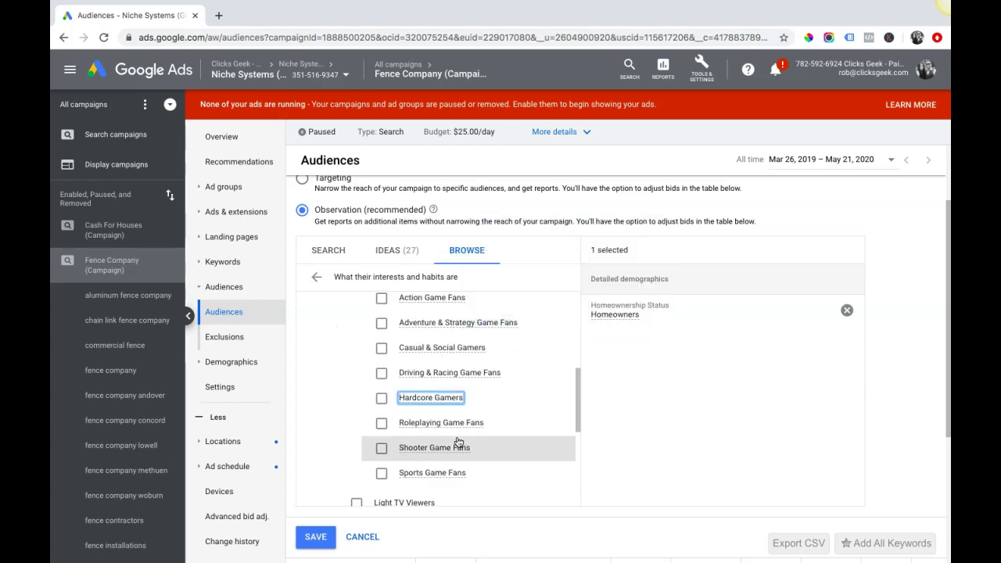
scroll(458, 442, down, 3)
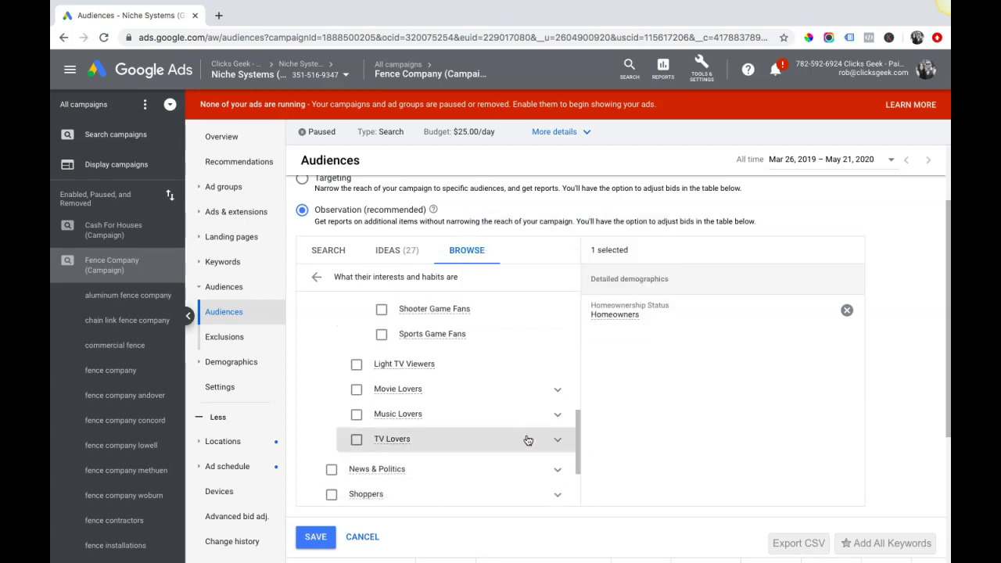
scroll(529, 439, down, 1)
scroll(528, 438, down, 2)
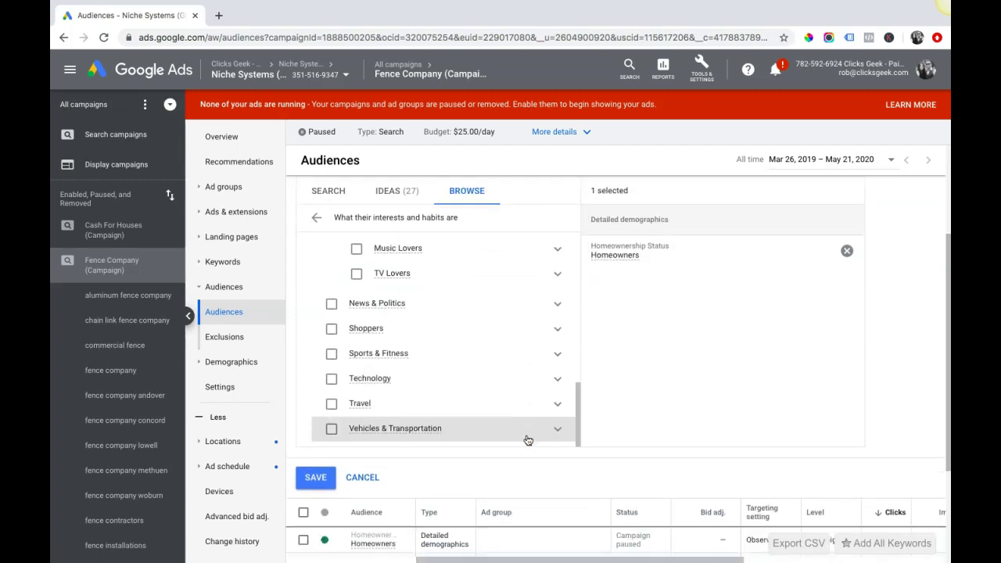
Close and reopen the campaign's audience editor on the Browse tab.
click(354, 475)
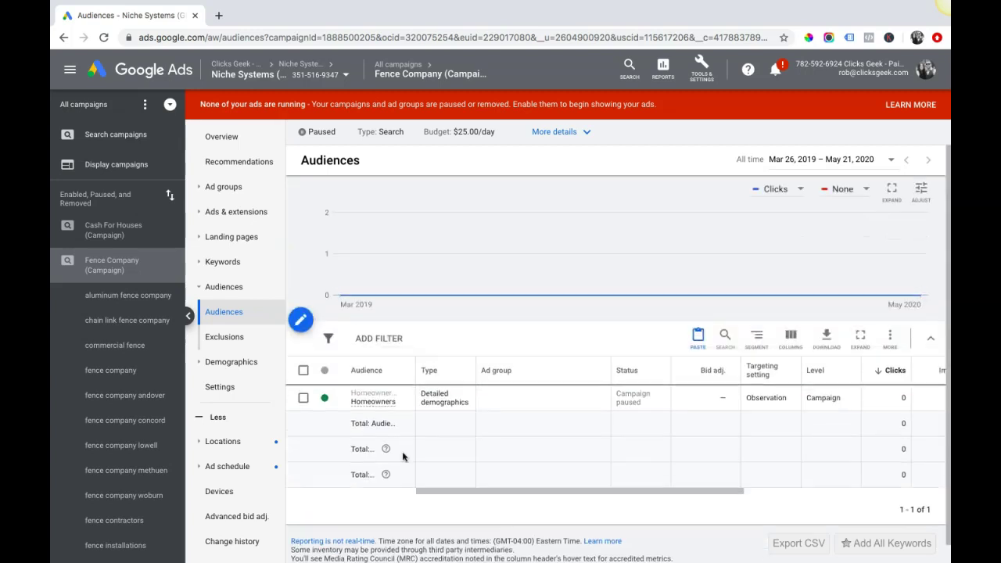
click(301, 323)
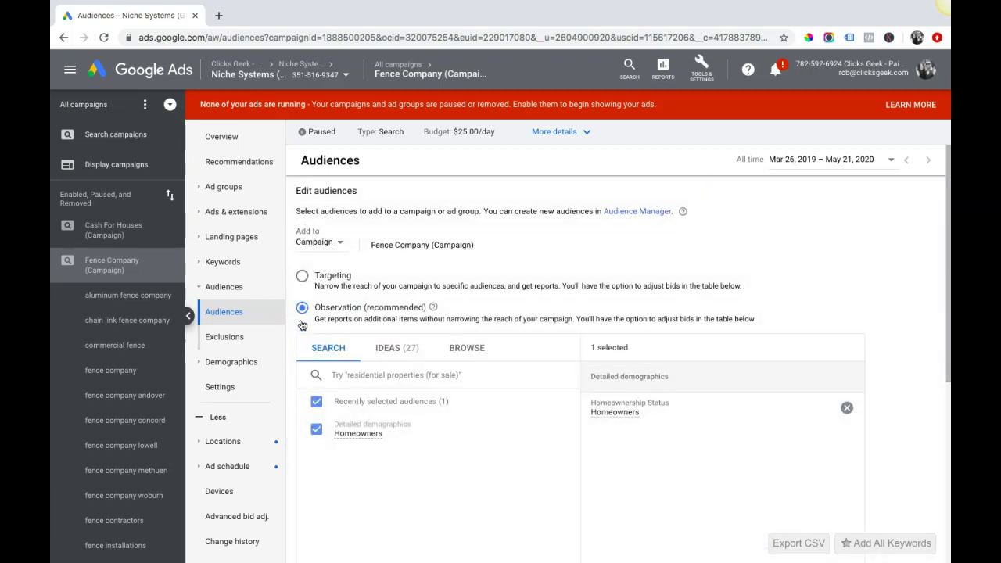
click(470, 350)
scroll(545, 407, down, 2)
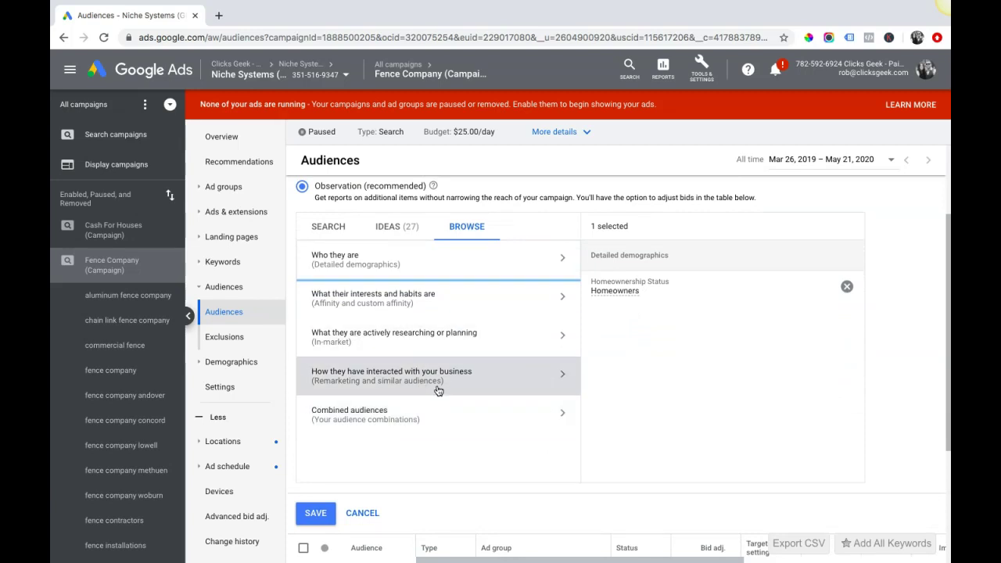
Review the Website visitors remarketing lists, then open Combined audiences, which has none yet.
click(562, 379)
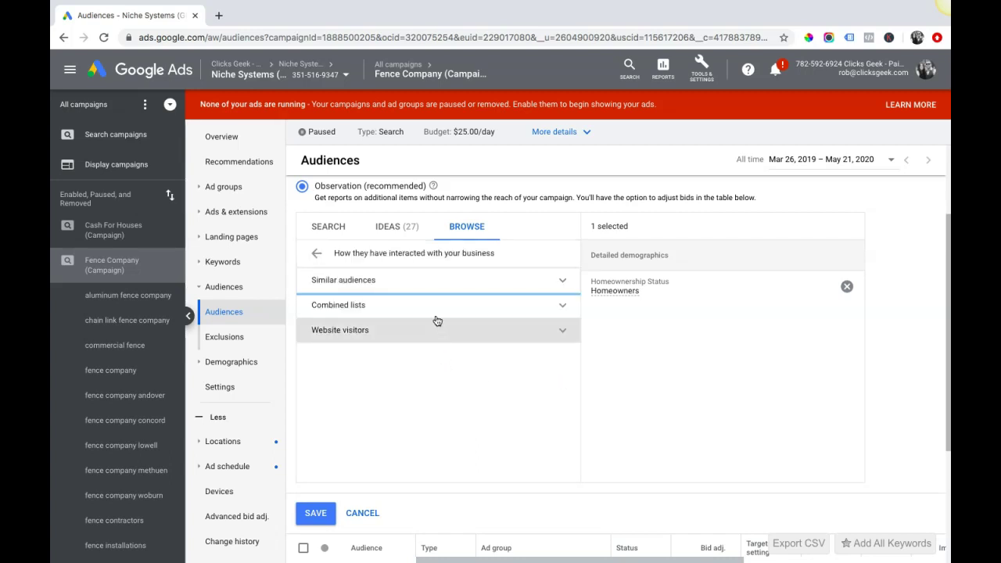
click(561, 333)
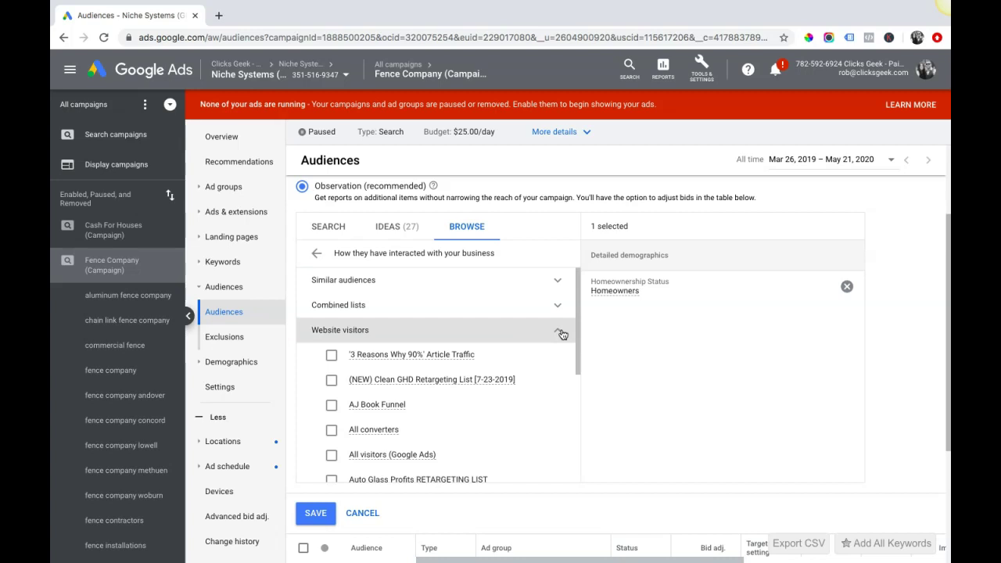
click(561, 334)
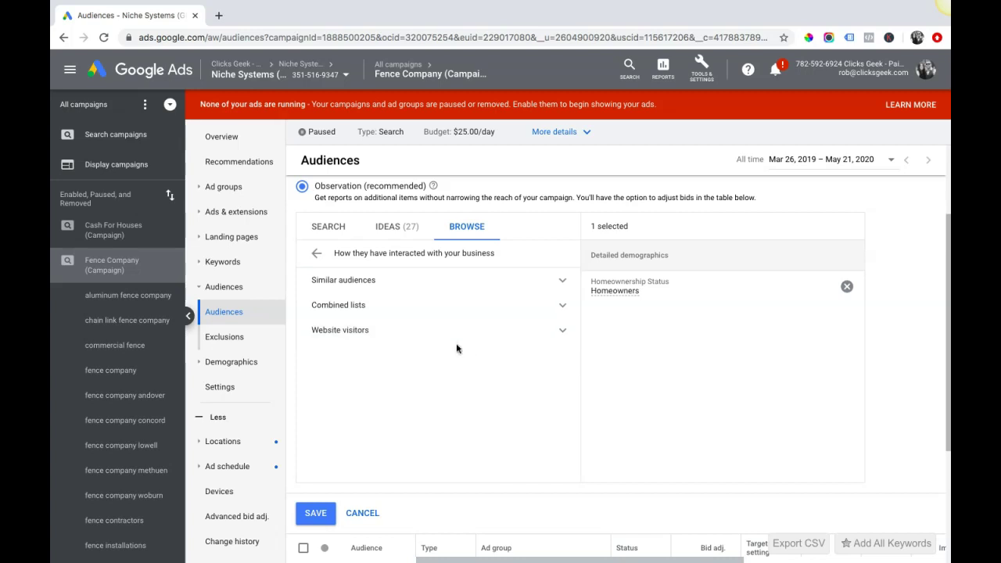
scroll(458, 346, up, 1)
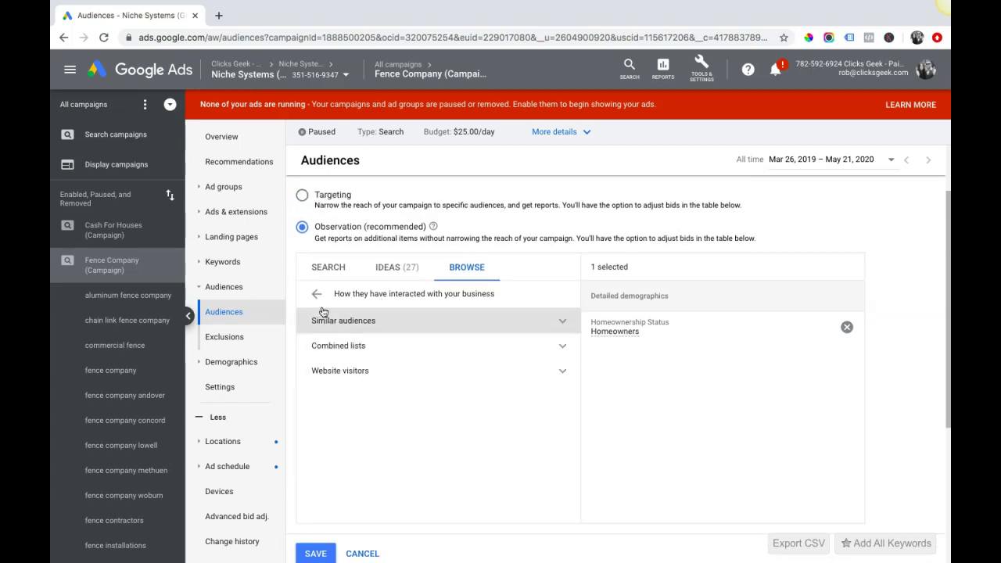
click(317, 296)
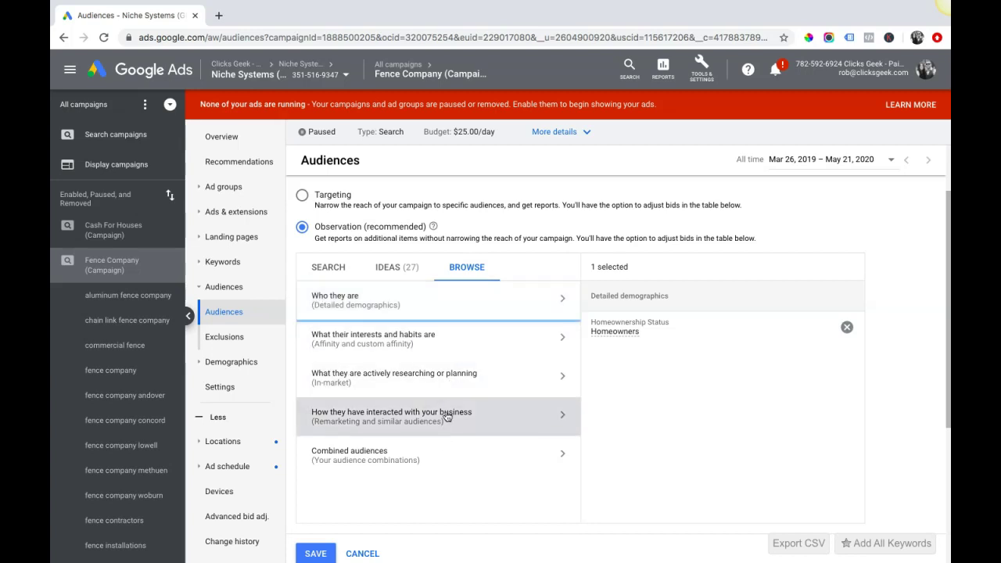
click(567, 460)
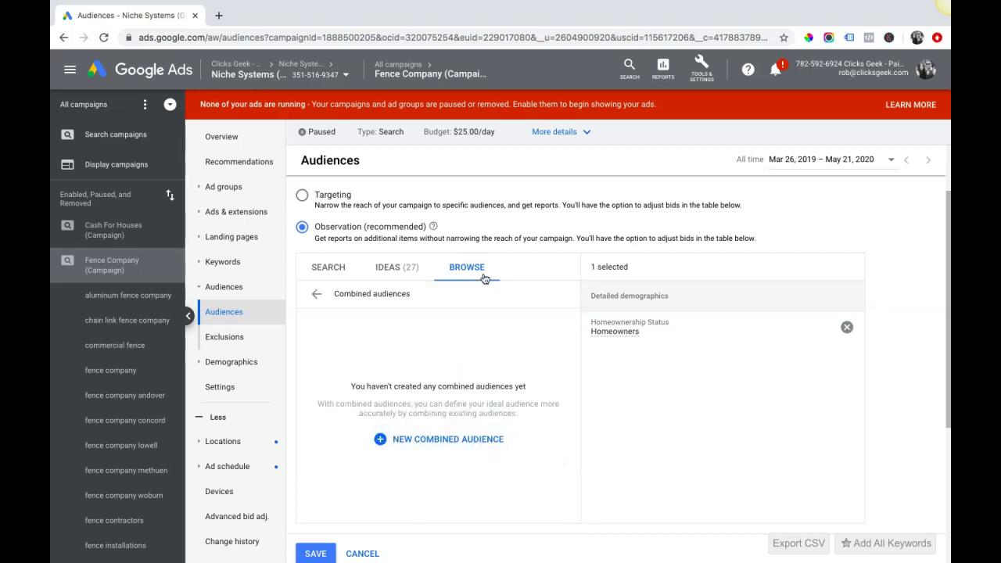
Show audience ideas, reviewing Commercial Properties, Real Estate and Residential Properties.
click(399, 271)
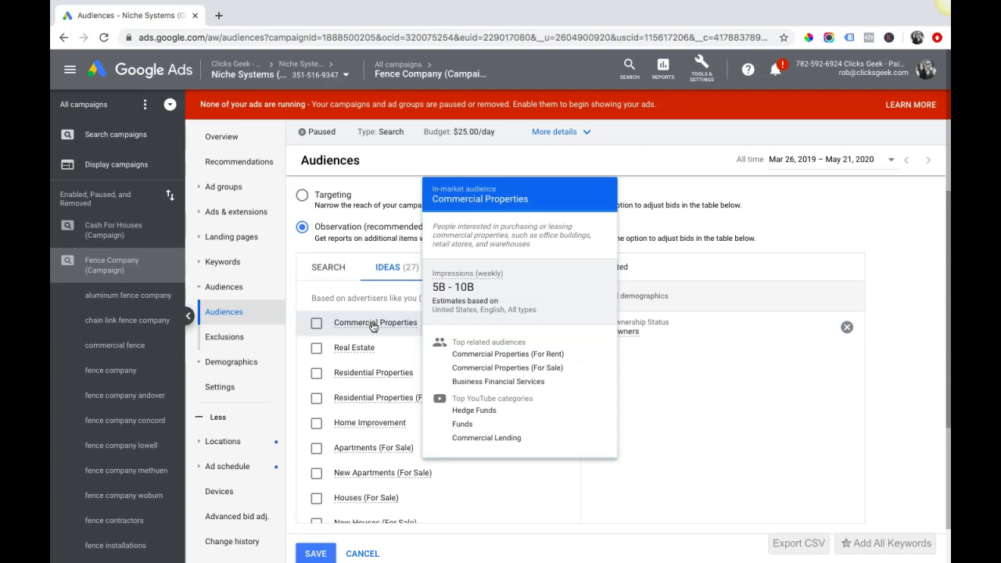
click(373, 324)
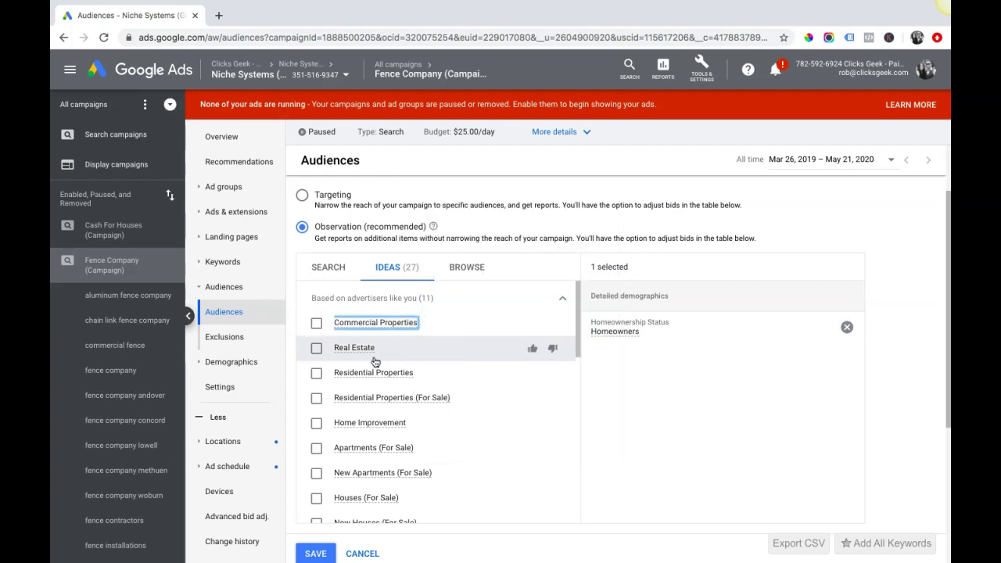
mouse_move(353, 348)
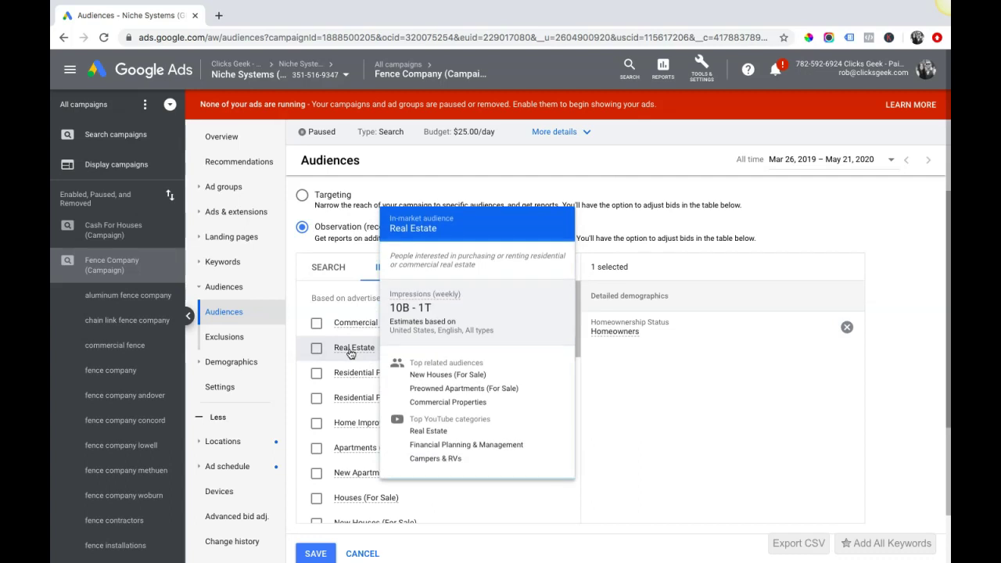
click(351, 352)
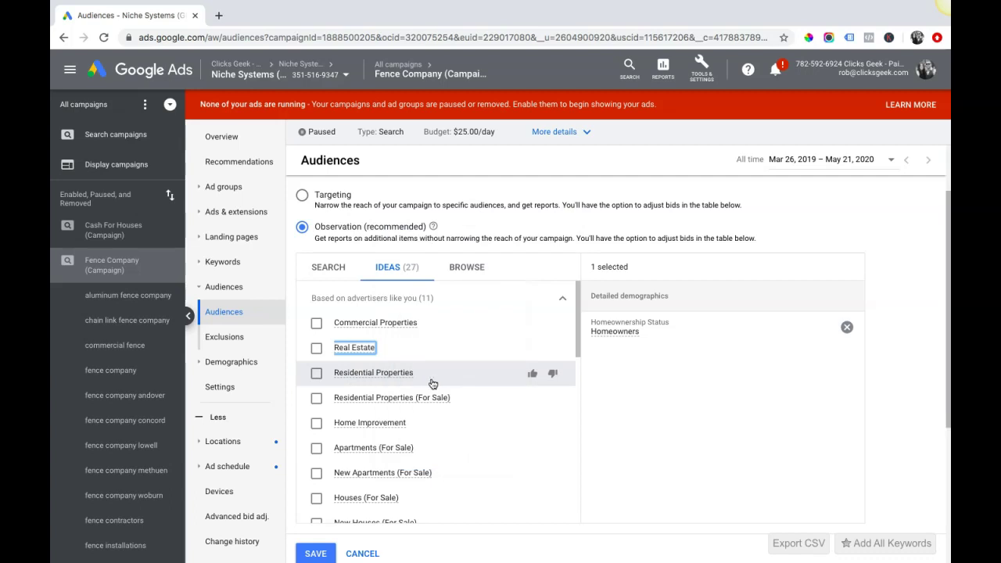
mouse_move(373, 374)
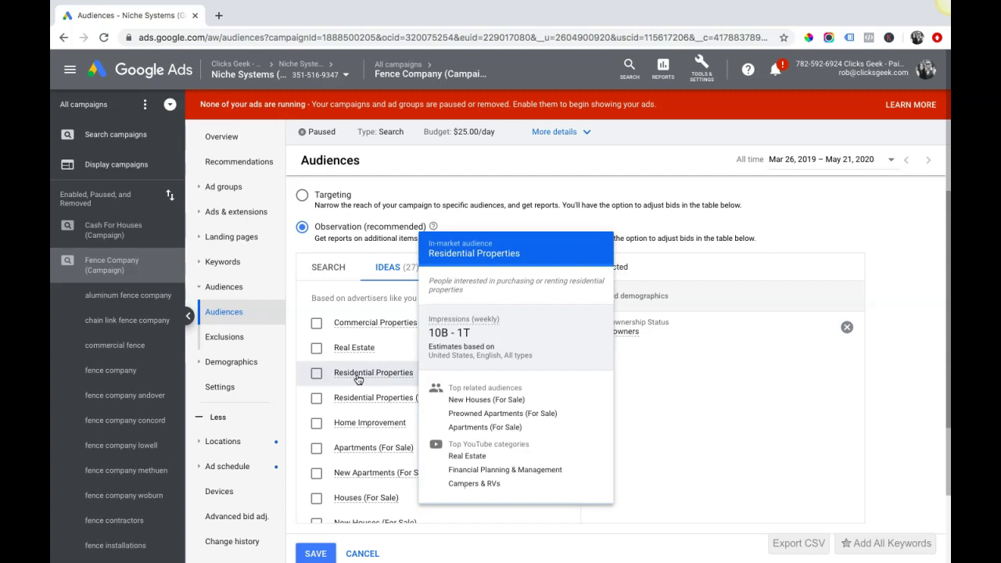
click(360, 373)
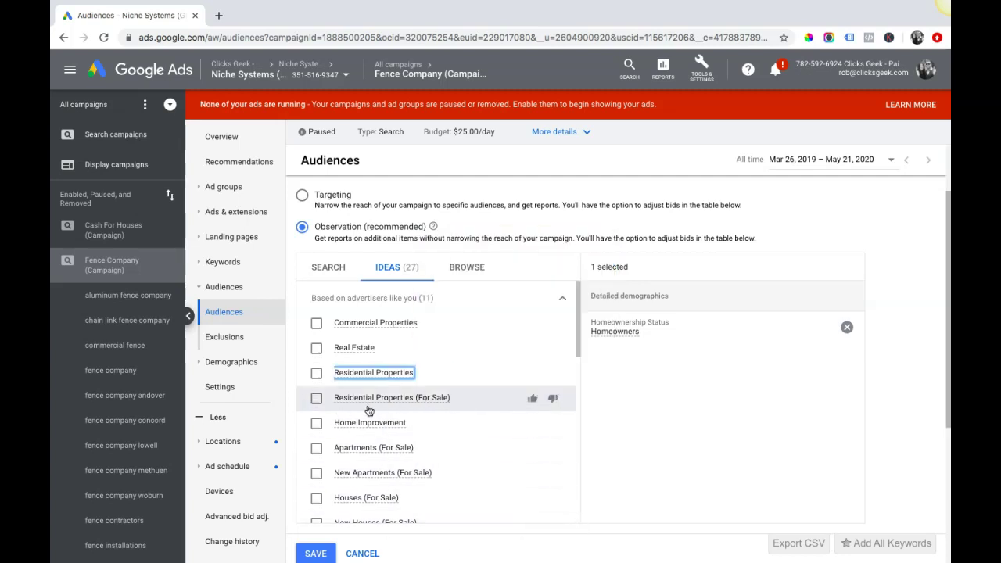
Scroll through the remaining audience ideas, including Banking & Finance.
scroll(443, 408, down, 1)
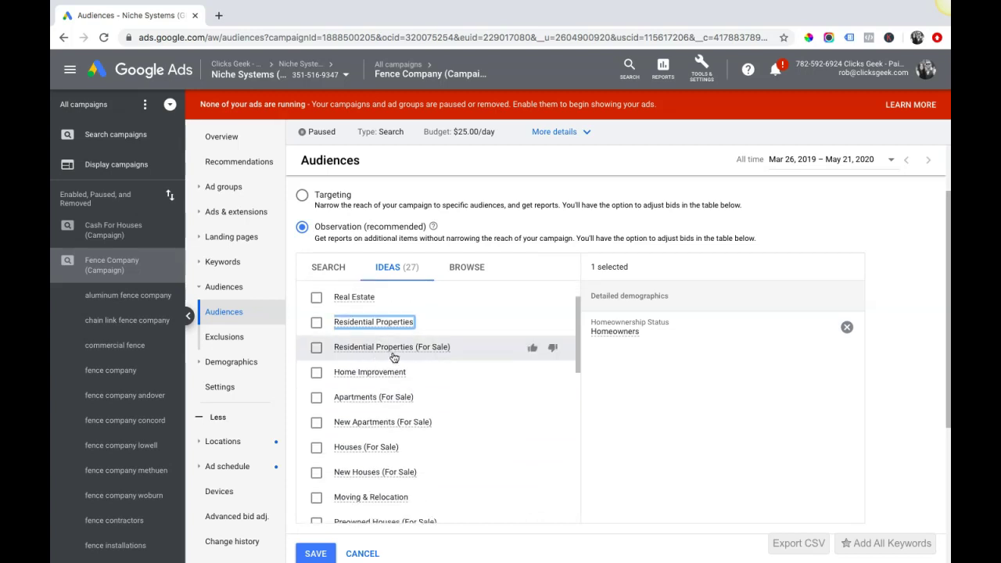
scroll(445, 355, down, 2)
scroll(445, 356, up, 3)
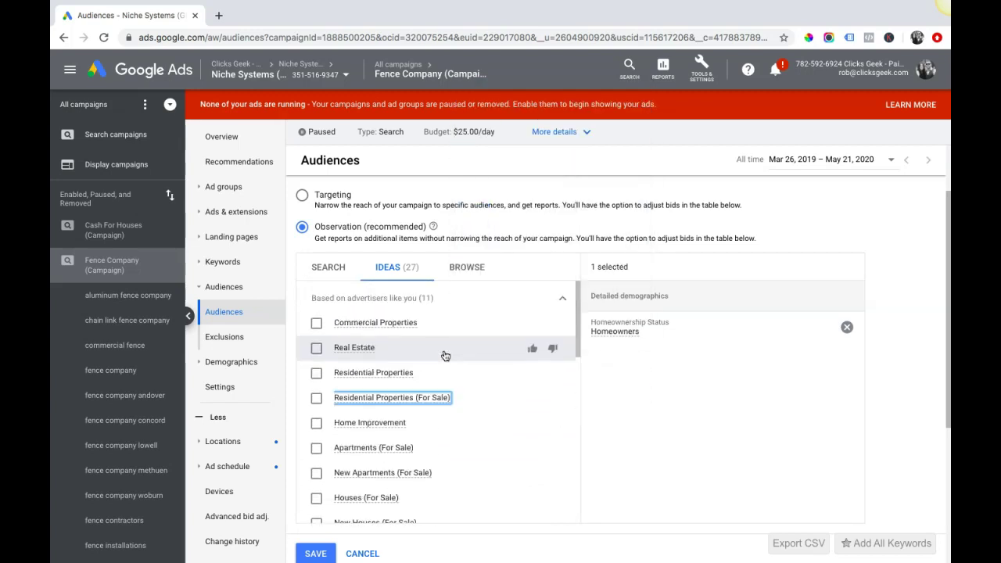
scroll(409, 451, down, 6)
scroll(409, 454, down, 3)
scroll(409, 453, up, 6)
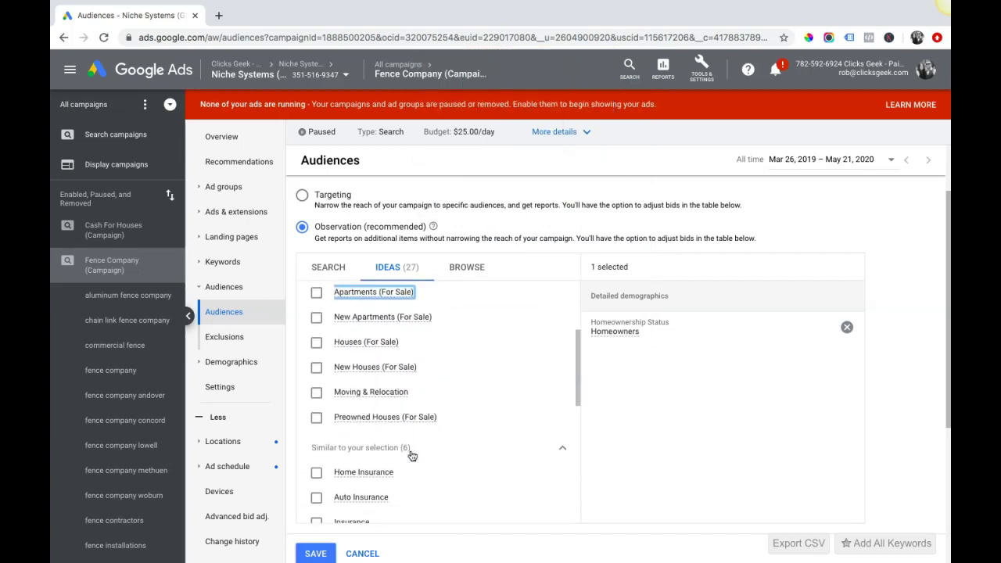
scroll(440, 431, down, 4)
scroll(448, 428, down, 1)
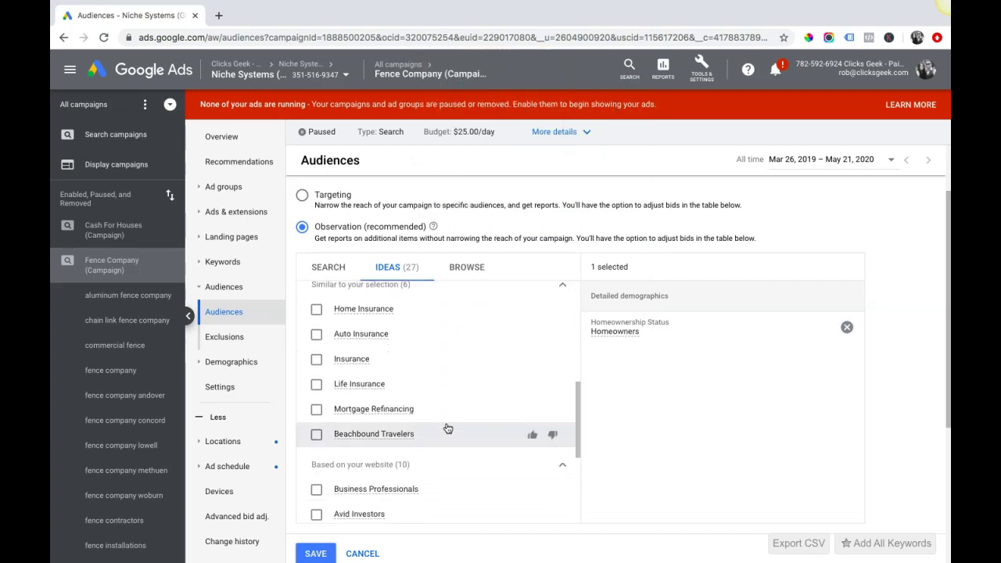
scroll(448, 428, down, 3)
scroll(448, 429, down, 2)
scroll(447, 428, down, 1)
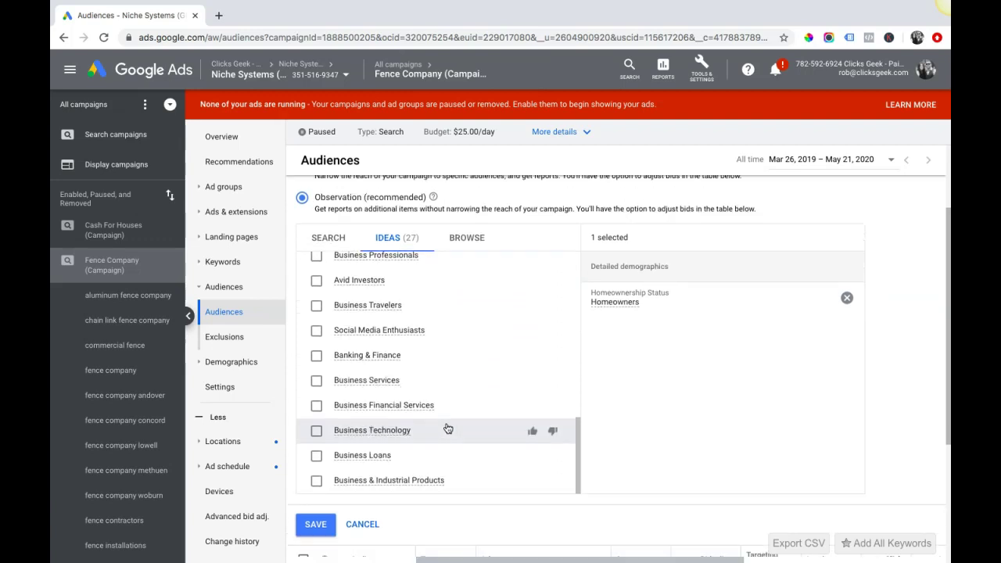
scroll(447, 428, down, 1)
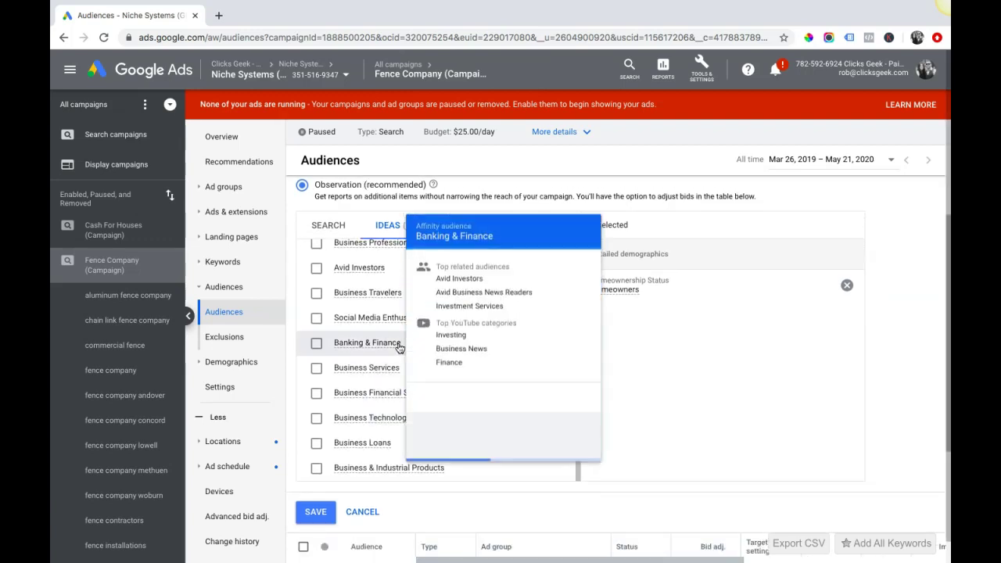
mouse_move(367, 355)
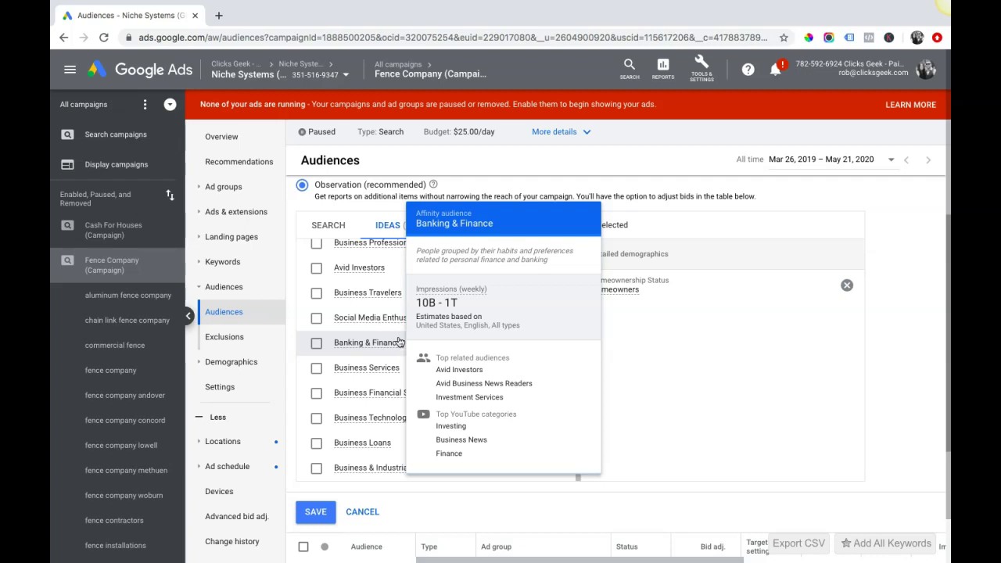
scroll(344, 288, up, 3)
scroll(372, 290, up, 3)
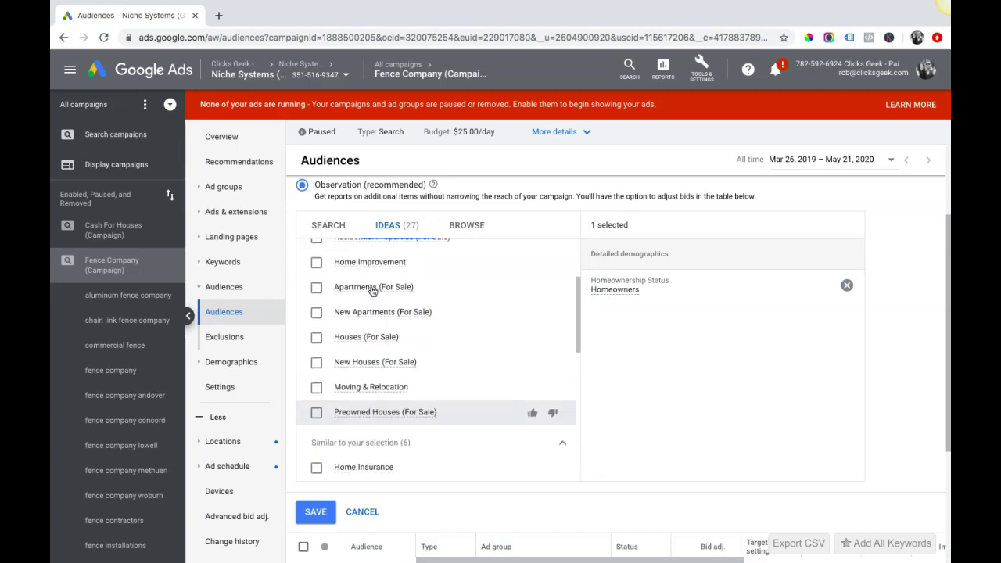
scroll(373, 290, up, 5)
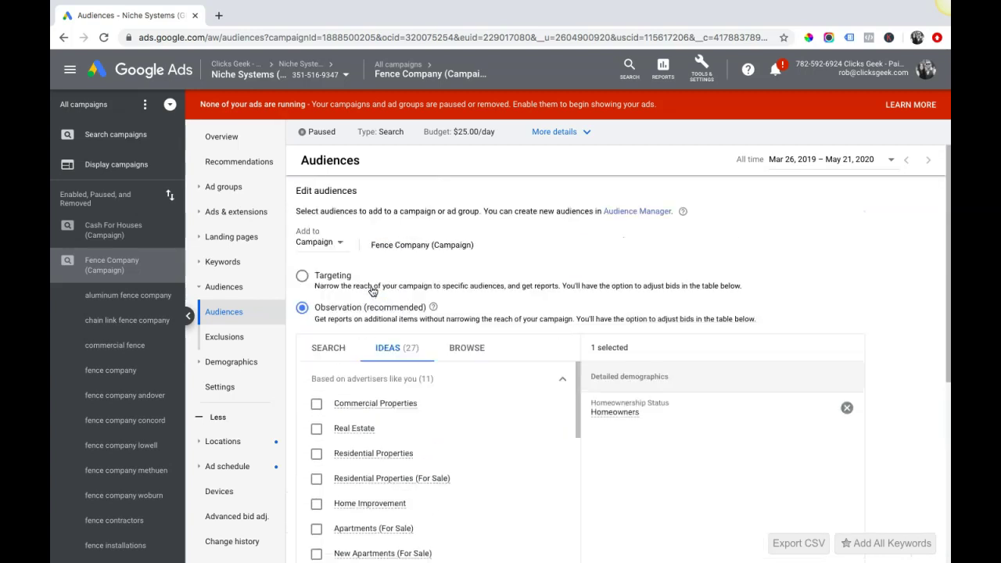
click(325, 352)
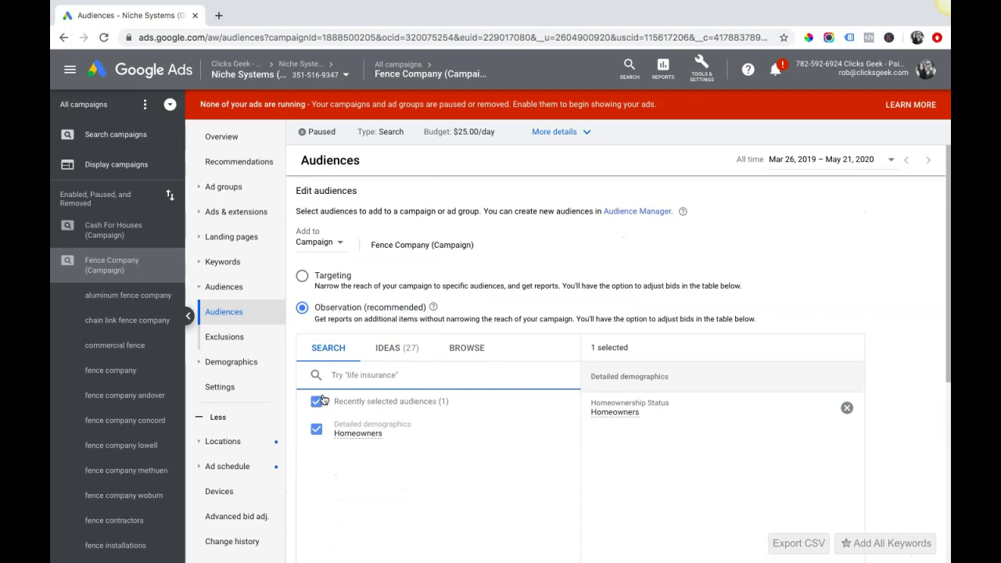
click(379, 426)
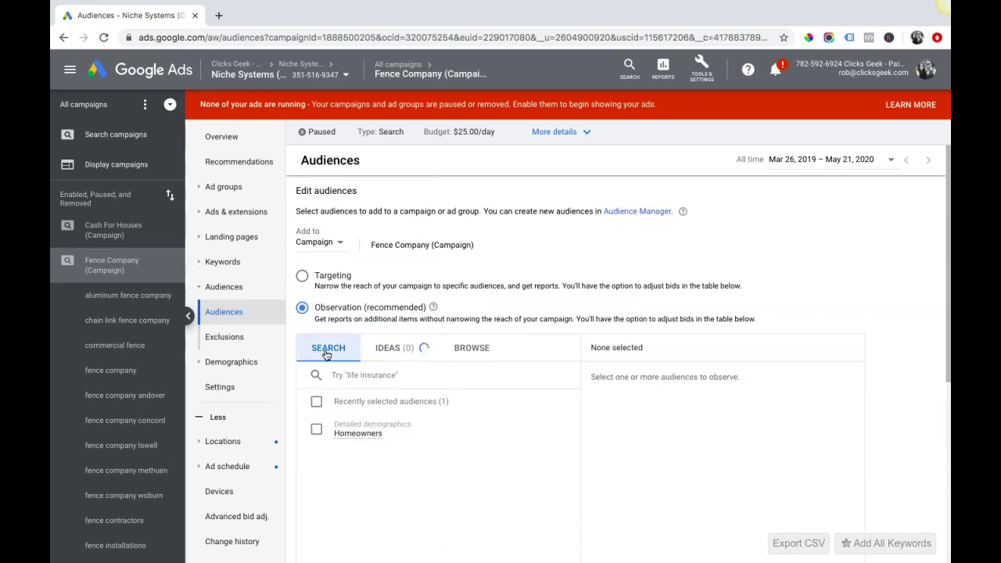
click(361, 382)
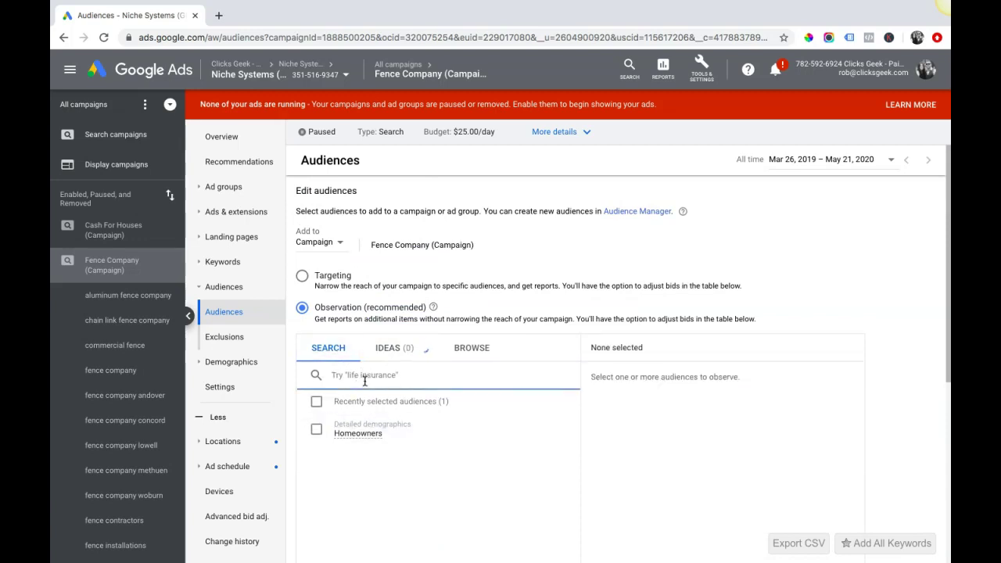
text(fen)
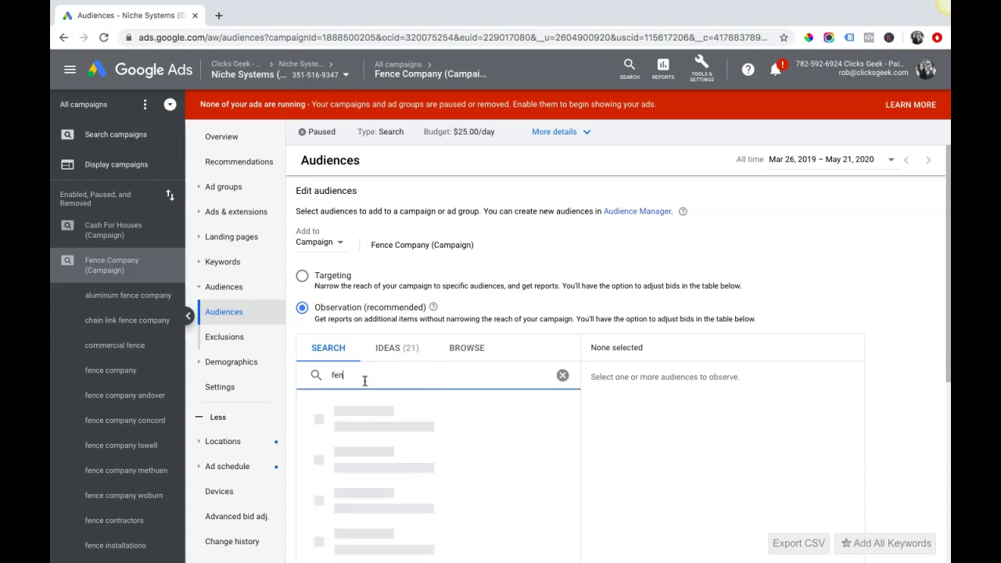
text(ce)
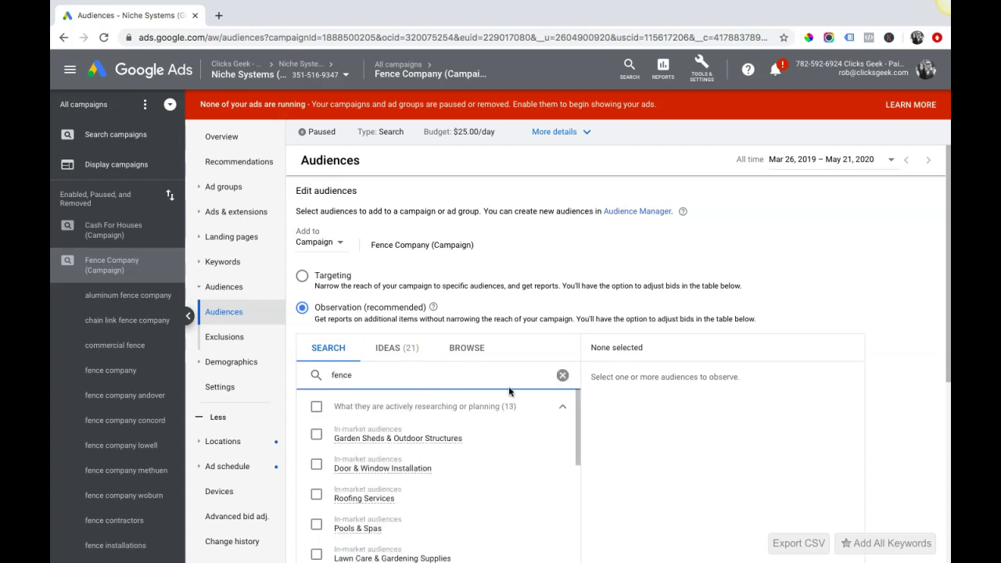
scroll(485, 414, down, 1)
scroll(471, 421, up, 1)
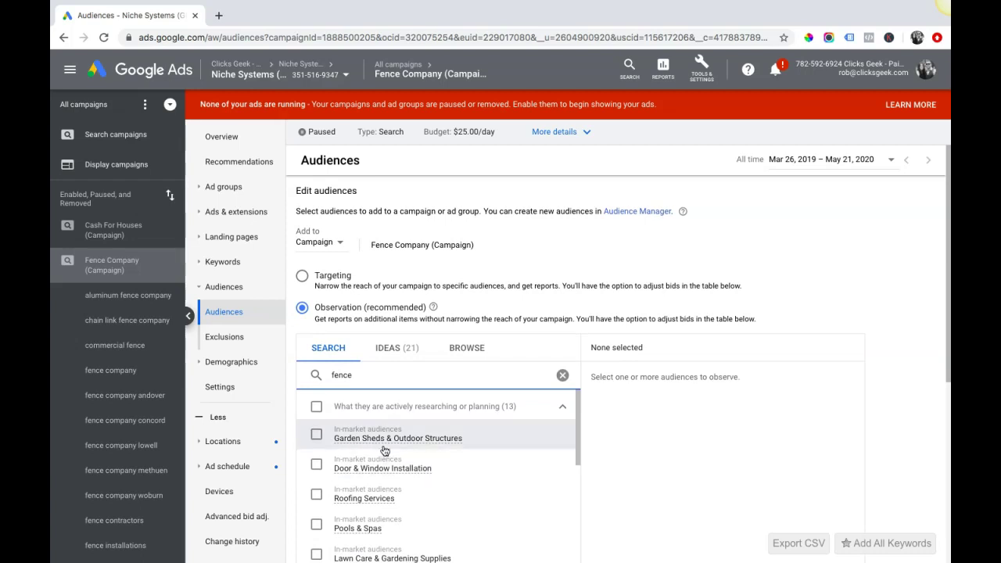
mouse_move(398, 436)
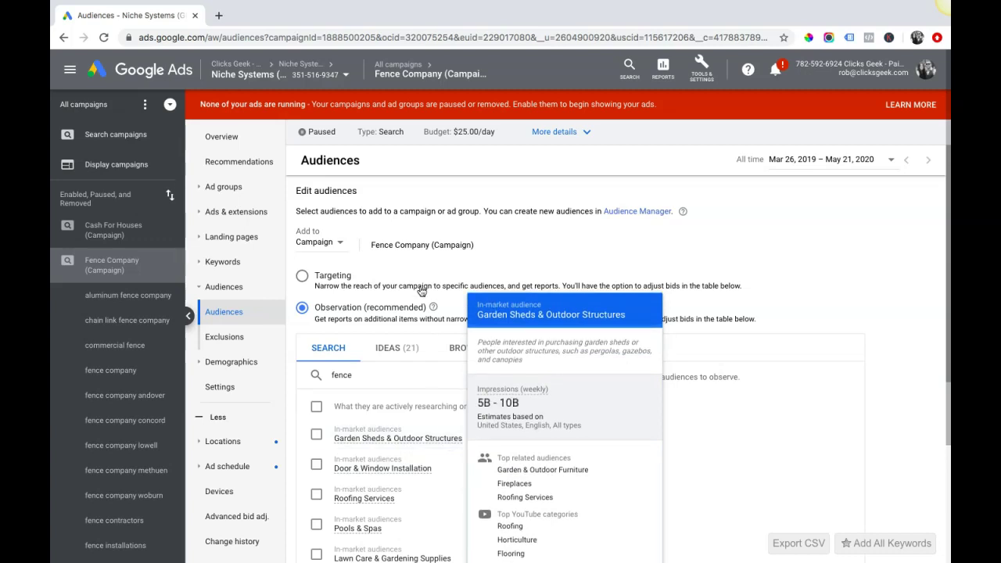
scroll(421, 285, down, 2)
scroll(422, 285, down, 1)
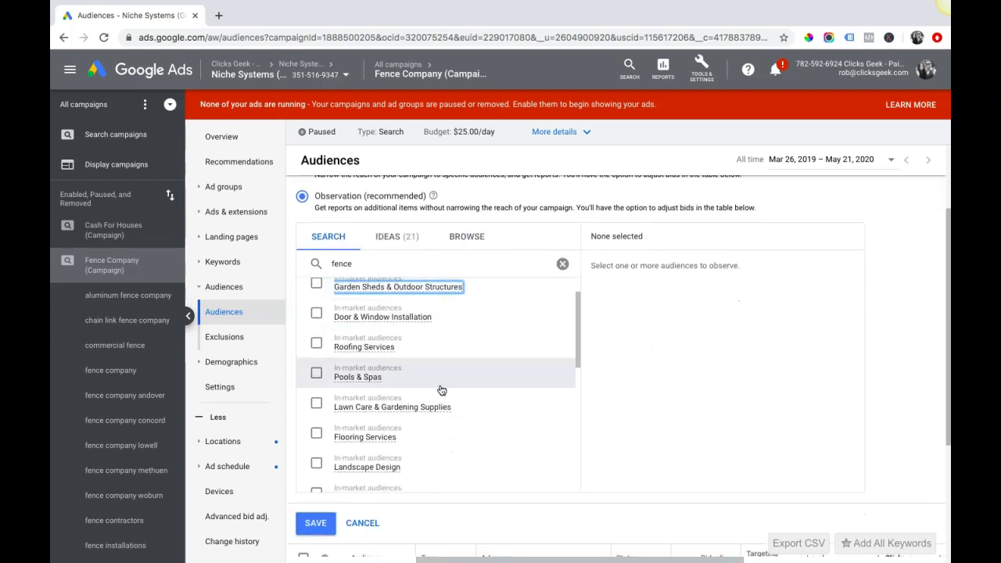
scroll(441, 390, down, 1)
scroll(441, 390, down, 1)
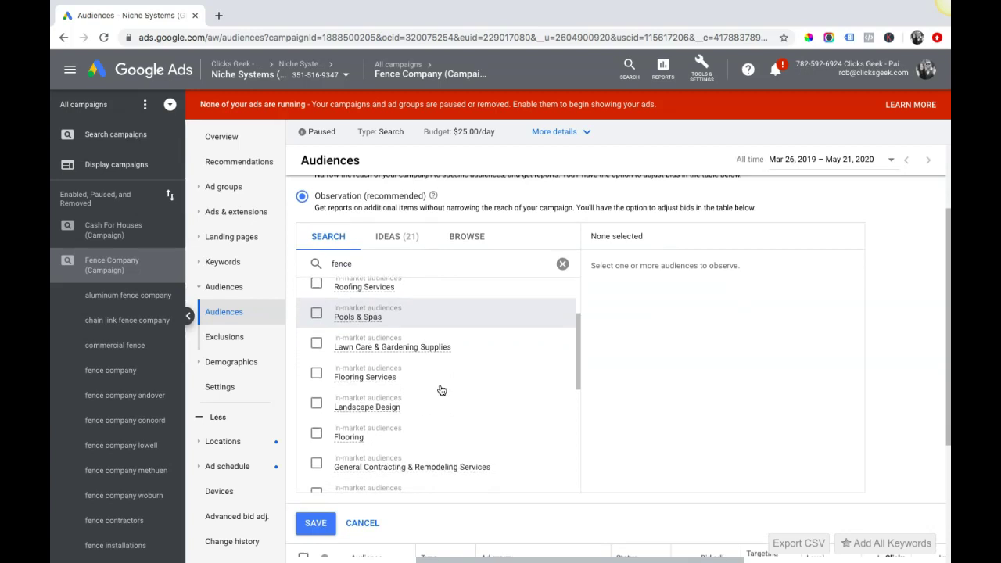
scroll(442, 391, down, 2)
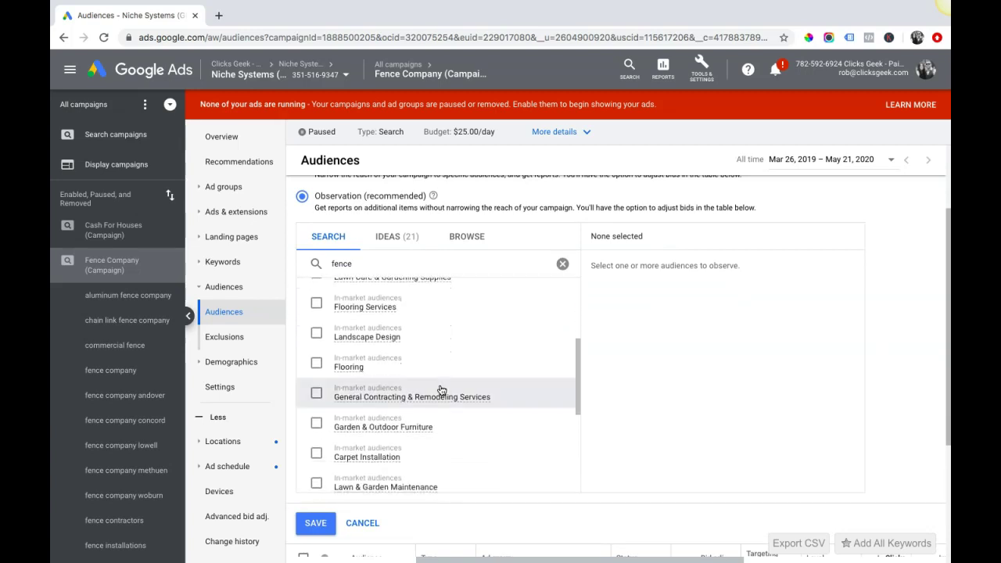
scroll(442, 391, down, 1)
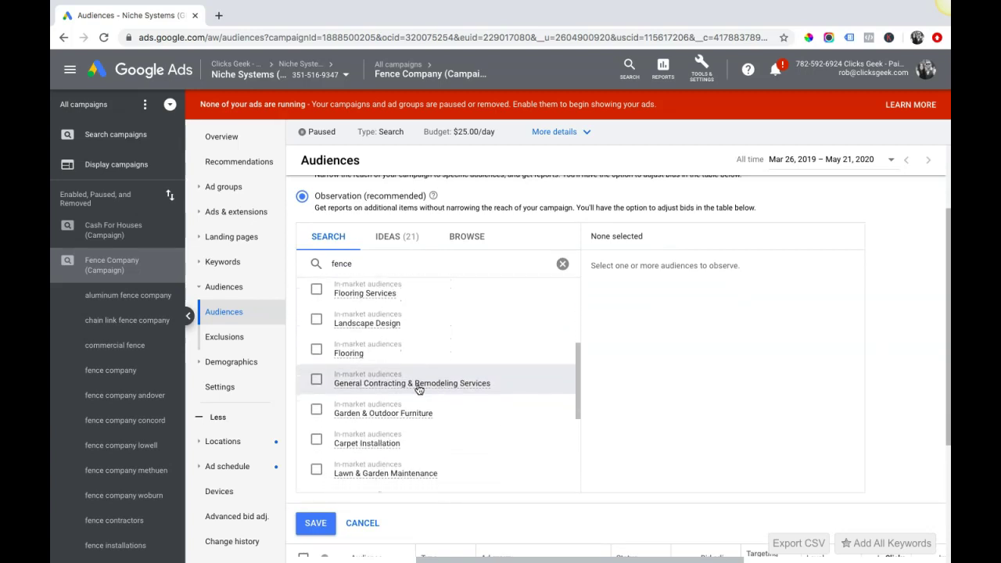
mouse_move(412, 383)
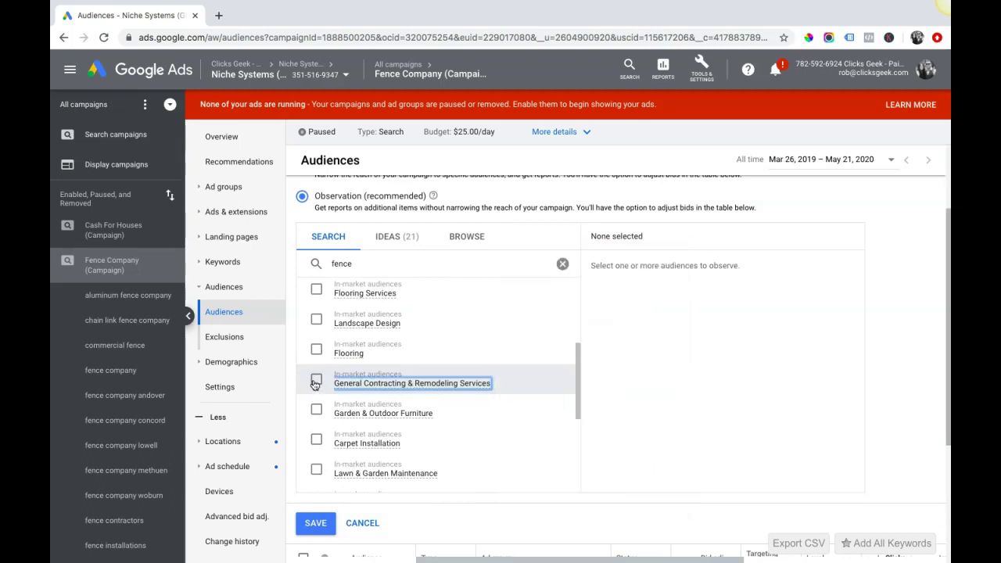
click(316, 380)
click(315, 381)
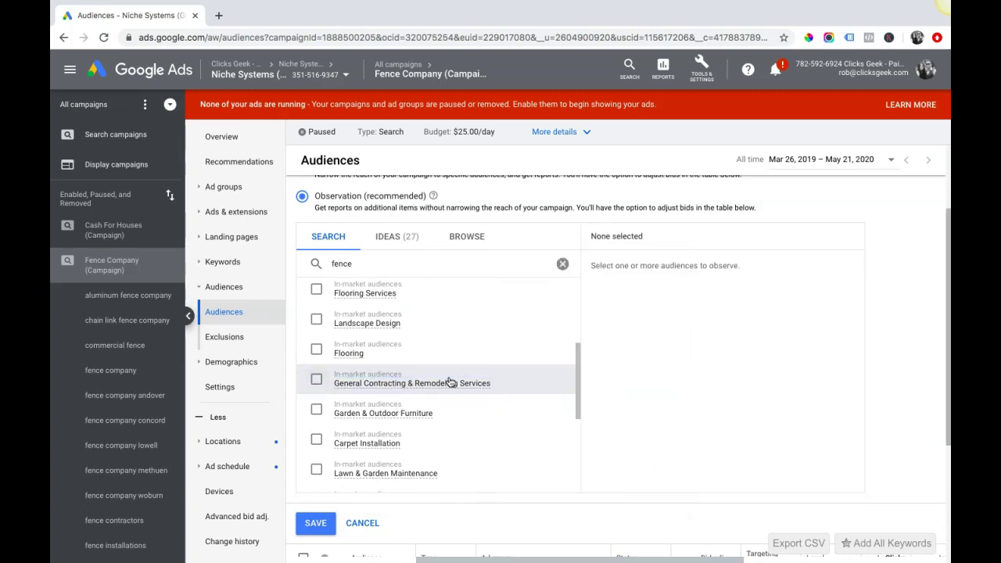
scroll(450, 382, down, 3)
scroll(450, 382, down, 1)
scroll(450, 381, down, 1)
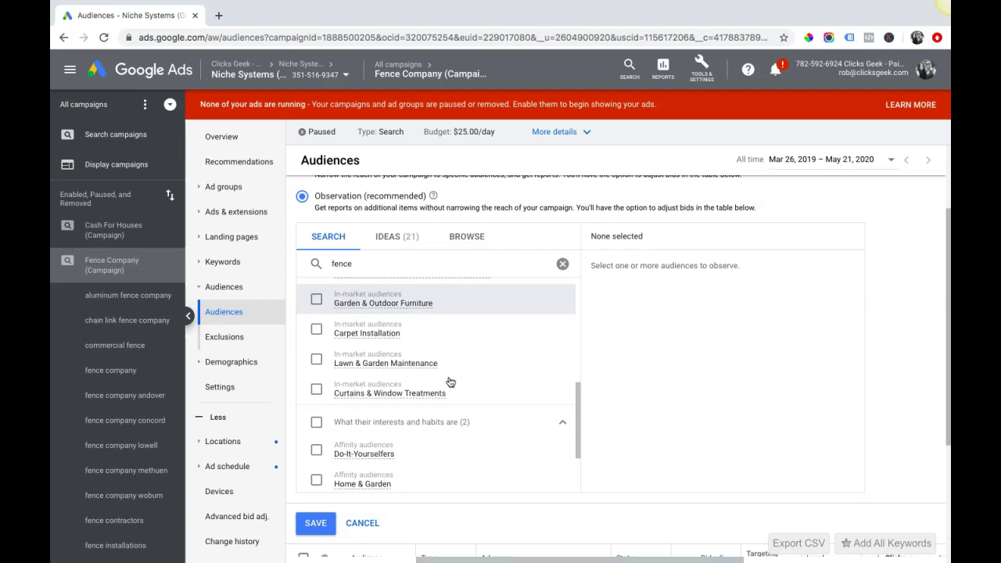
scroll(450, 382, down, 1)
scroll(449, 382, down, 1)
scroll(450, 381, down, 1)
scroll(446, 380, down, 1)
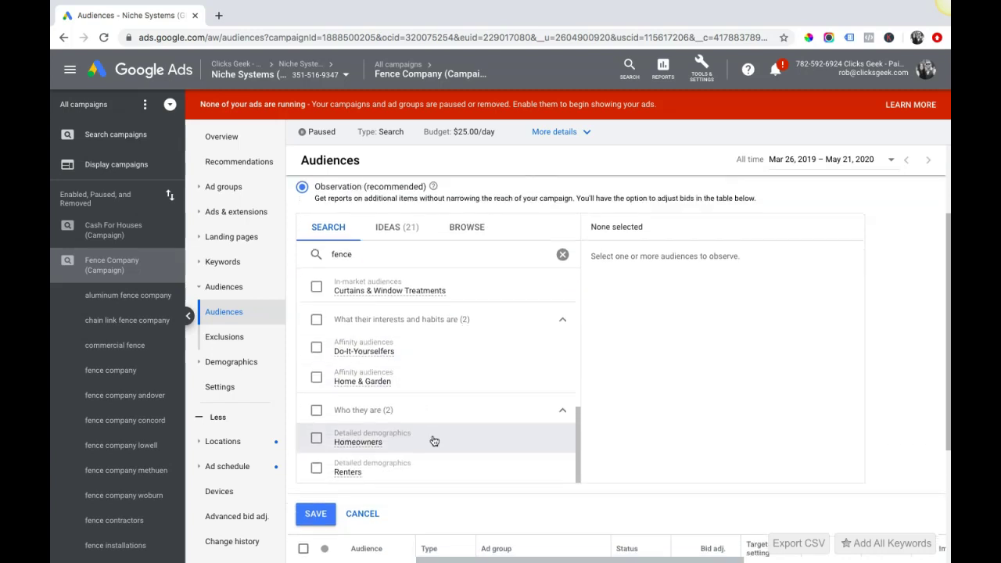
scroll(431, 440, down, 2)
scroll(432, 389, up, 1)
scroll(433, 389, up, 2)
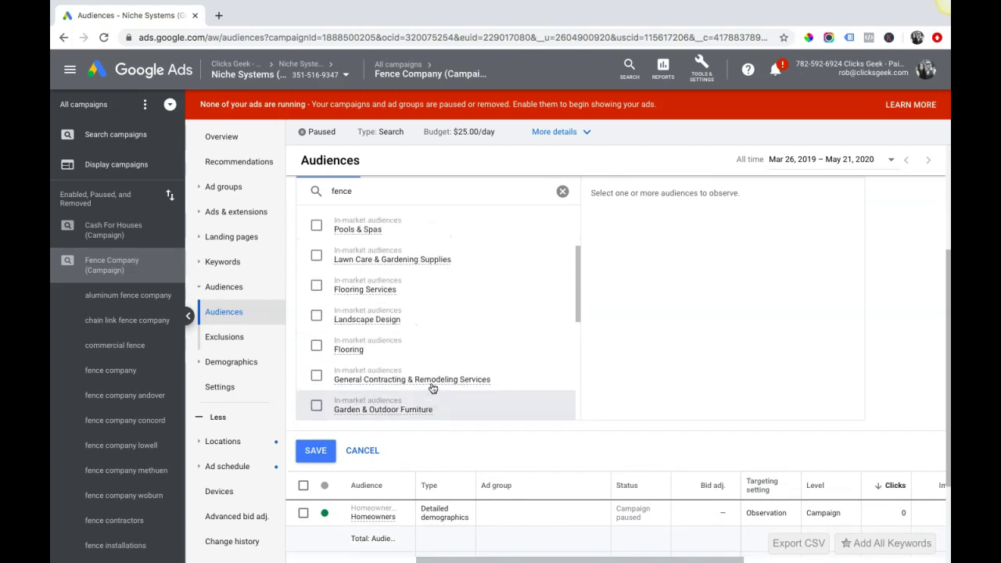
scroll(432, 389, up, 1)
scroll(432, 389, up, 1)
scroll(427, 387, up, 1)
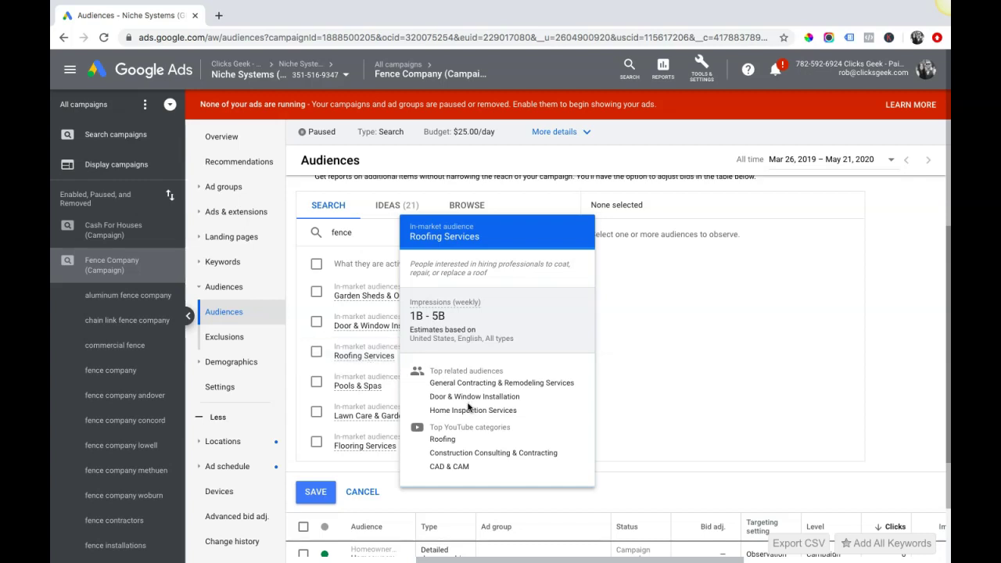
Add Roofing Services as an observed audience, then remove it again.
click(363, 348)
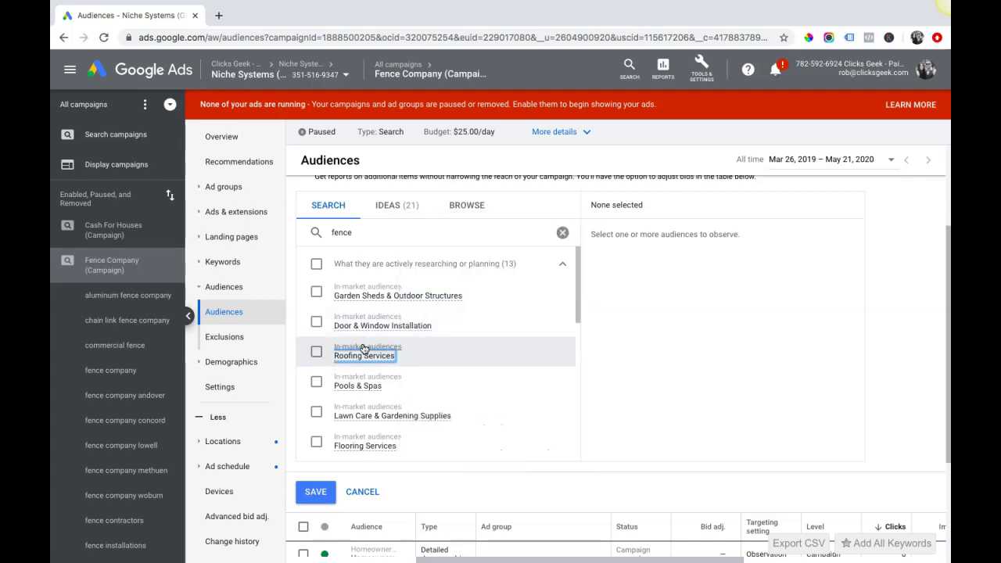
click(316, 352)
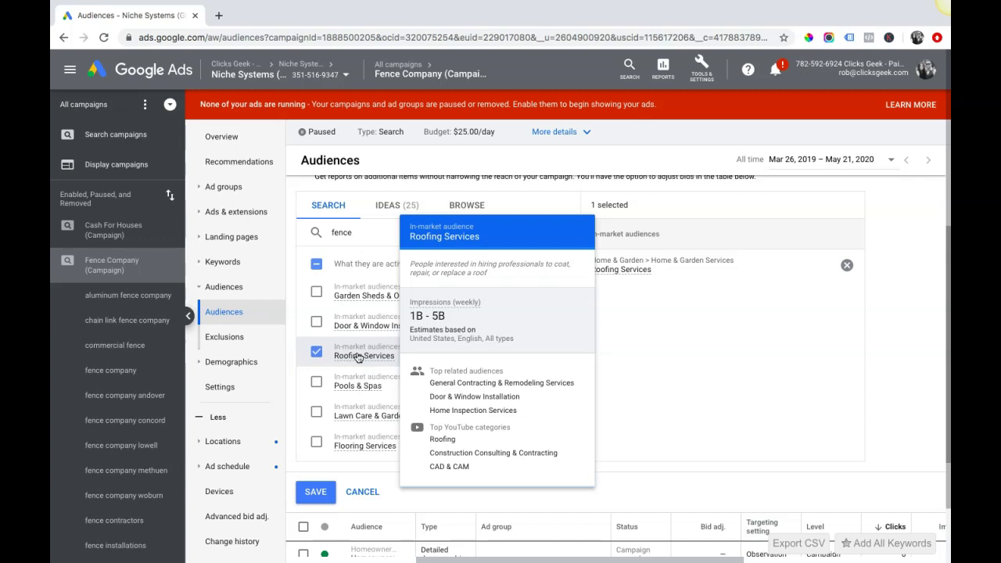
click(316, 354)
Collapse the researching-or-planning, Who they are, and interests-and-habits groups to their headings.
scroll(417, 353, up, 1)
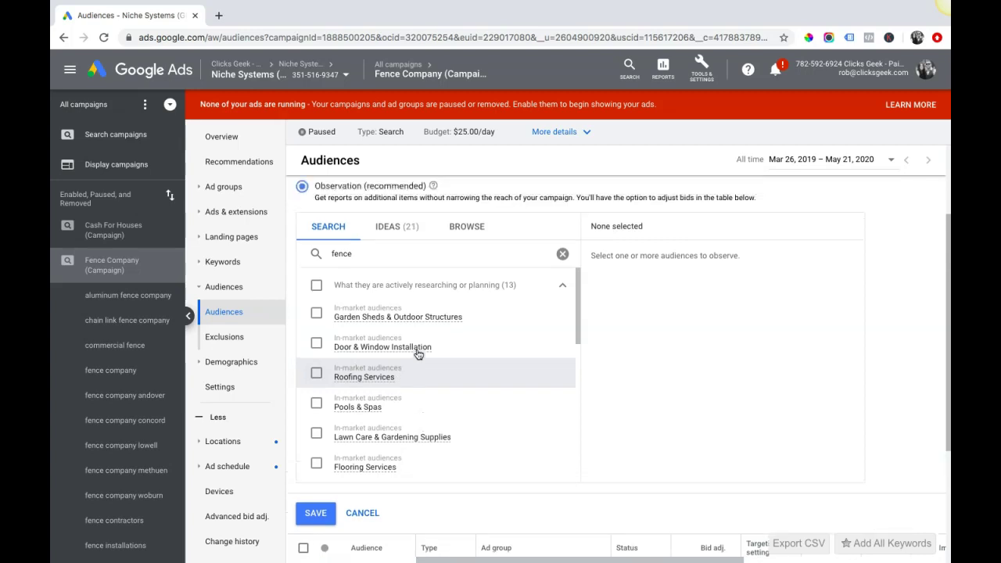
click(564, 341)
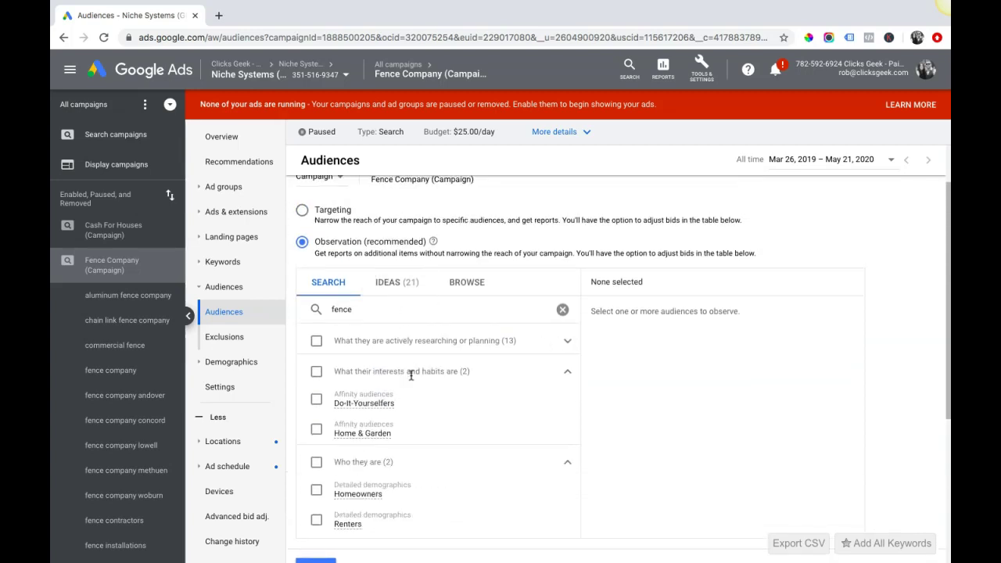
scroll(434, 392, down, 1)
scroll(435, 393, down, 2)
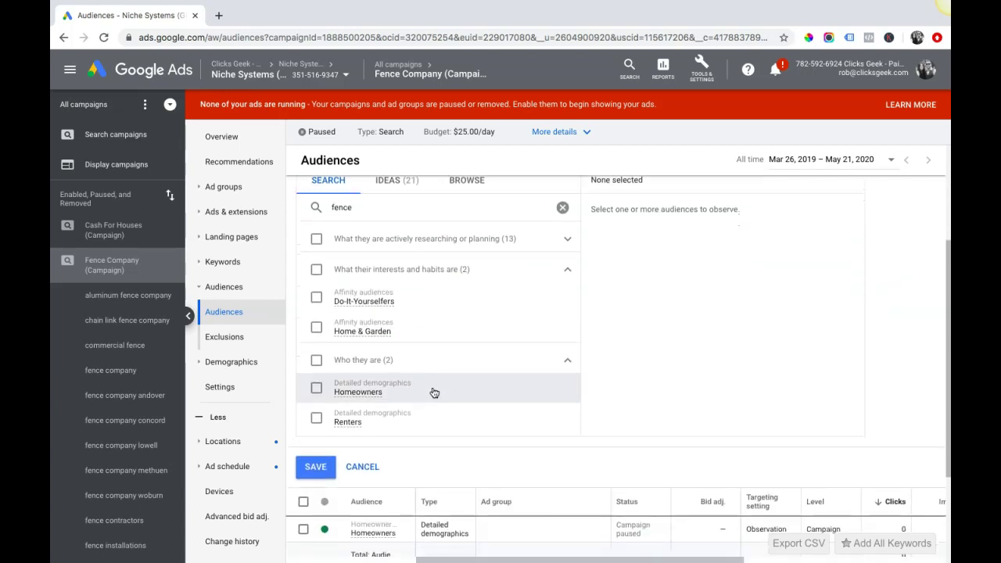
click(570, 365)
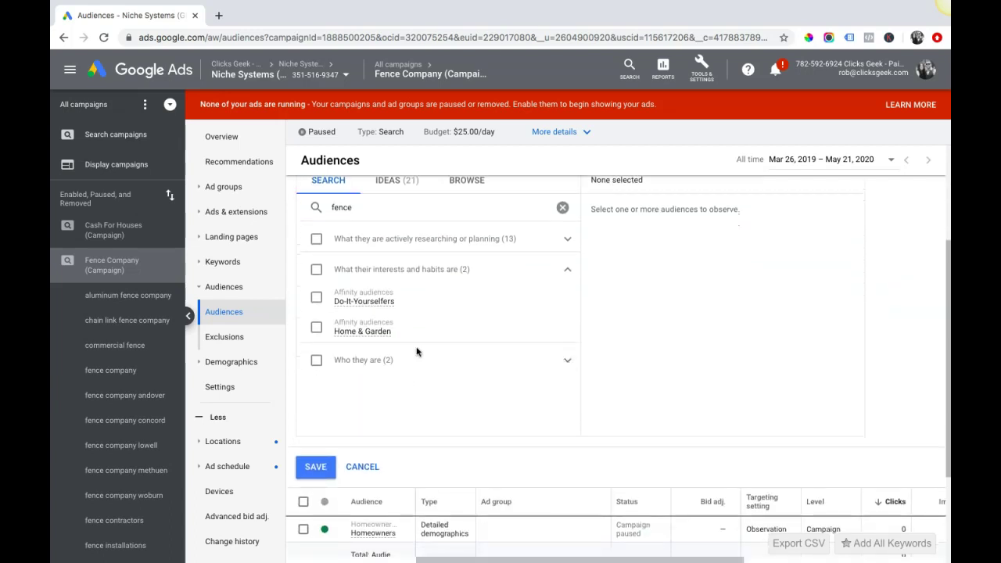
scroll(417, 352, up, 2)
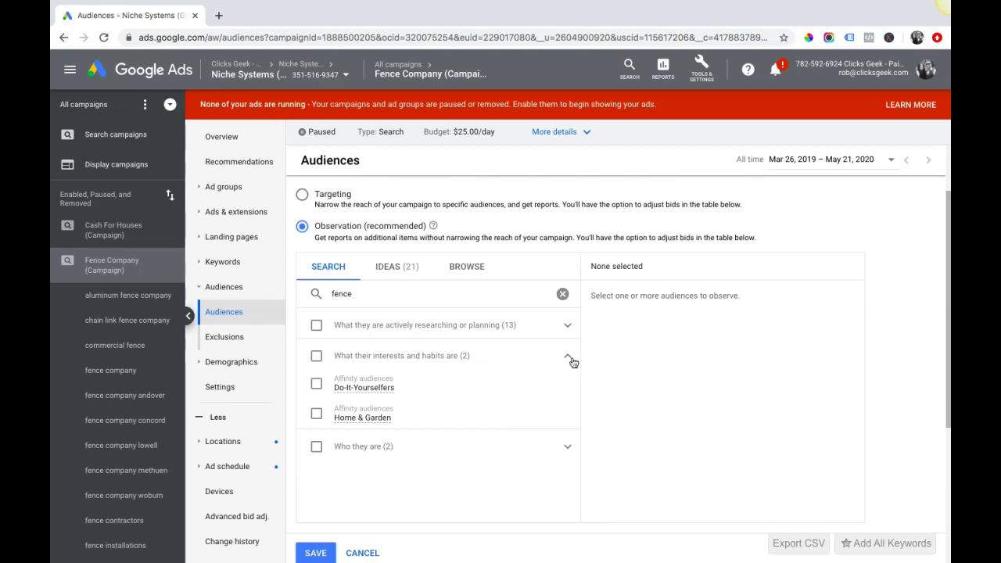
click(569, 358)
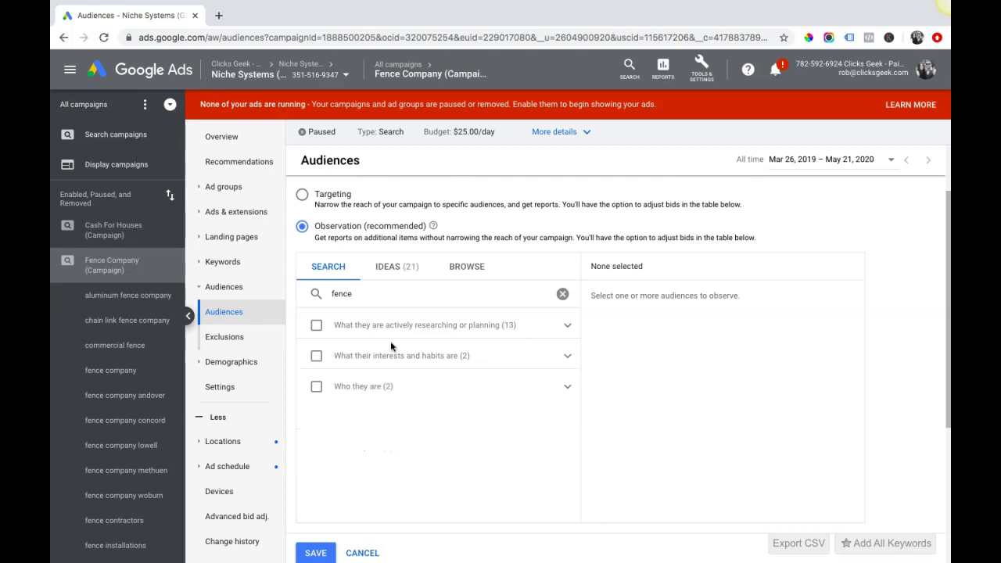
Replace the 'fence' audience search term with 'roof'.
click(474, 269)
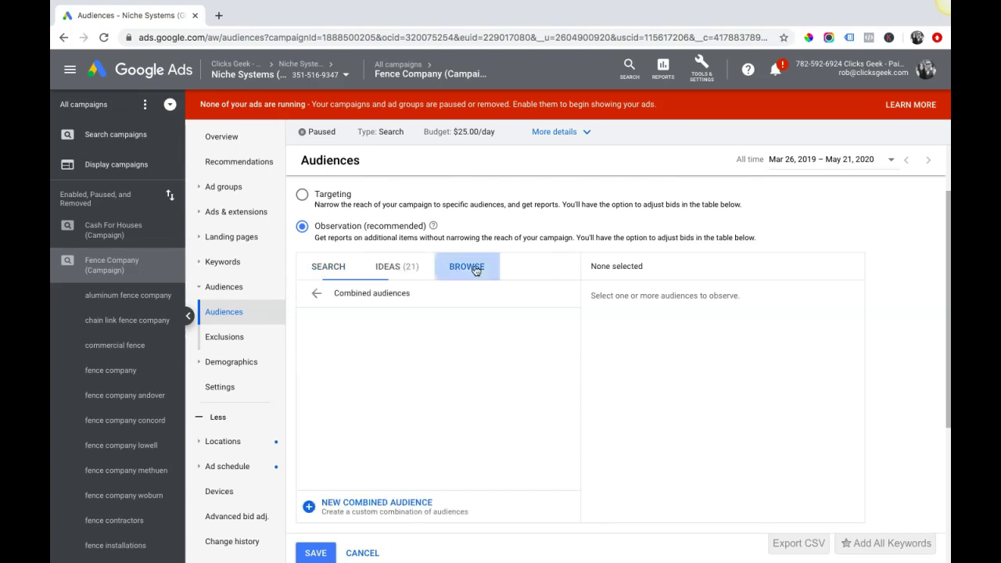
click(329, 267)
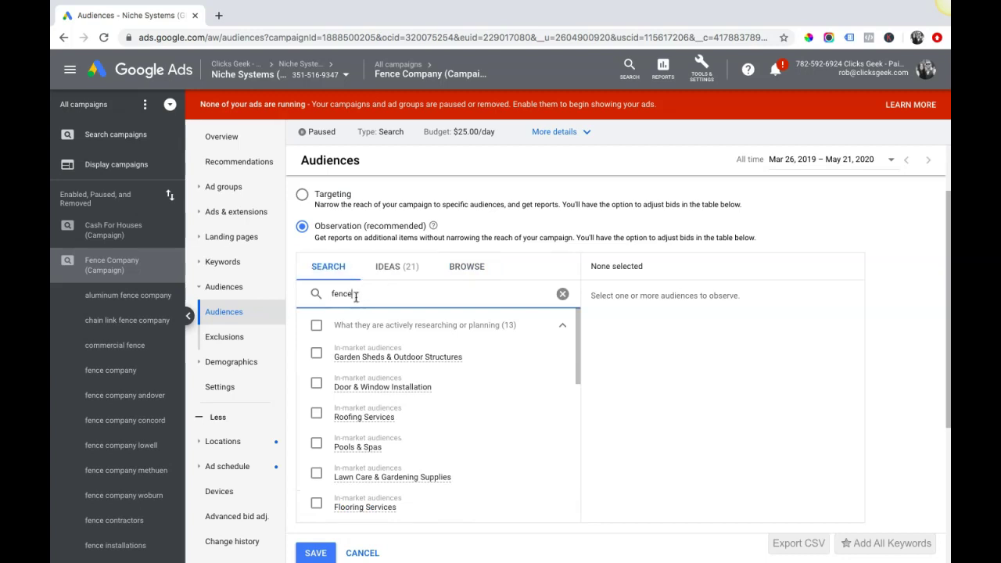
drag(362, 293, 320, 292)
key(BackSpace)
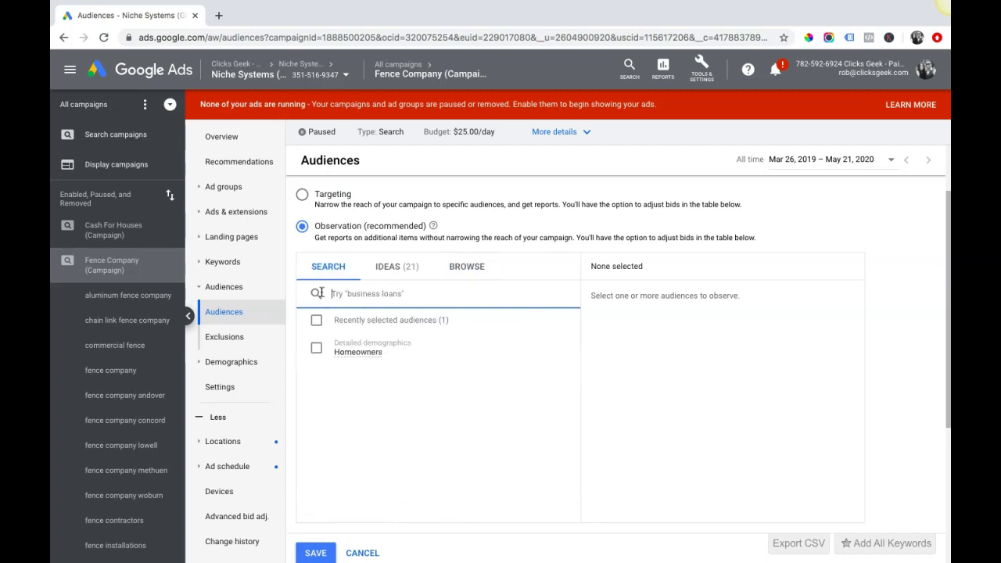
text(roof)
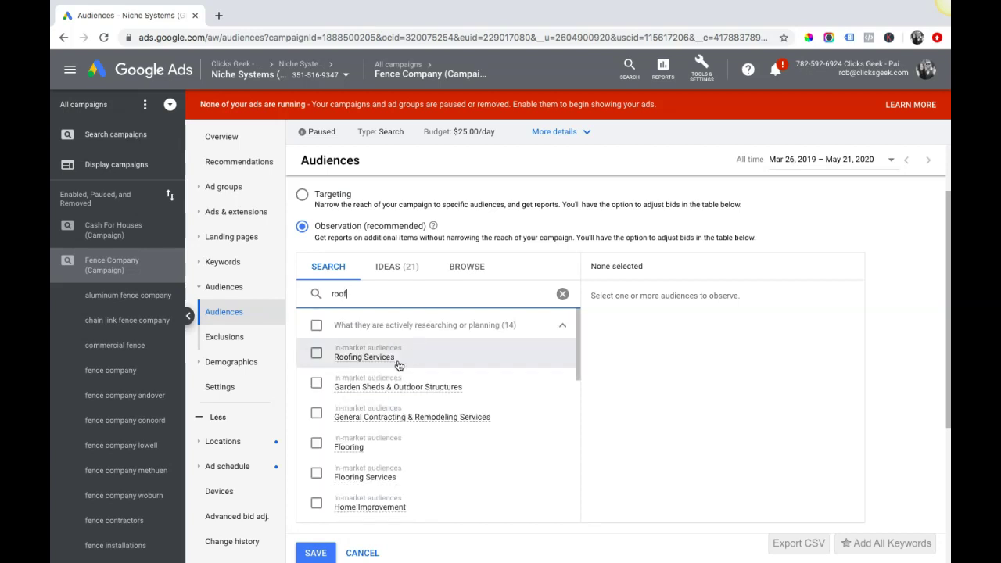
mouse_move(398, 386)
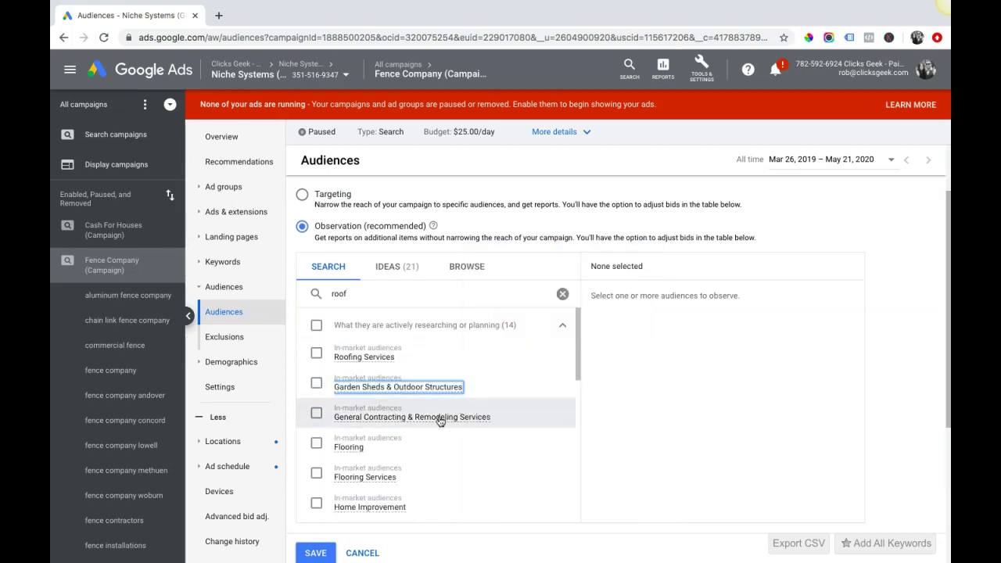
Review the 14 roof in-market audiences, including Roofing Services and Home Improvement.
scroll(440, 416, down, 2)
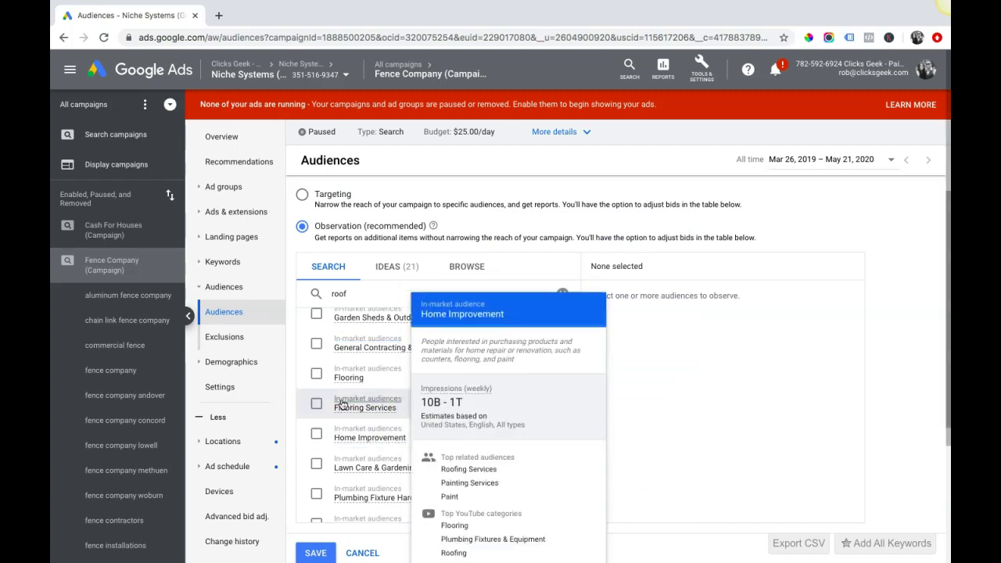
scroll(422, 412, down, 2)
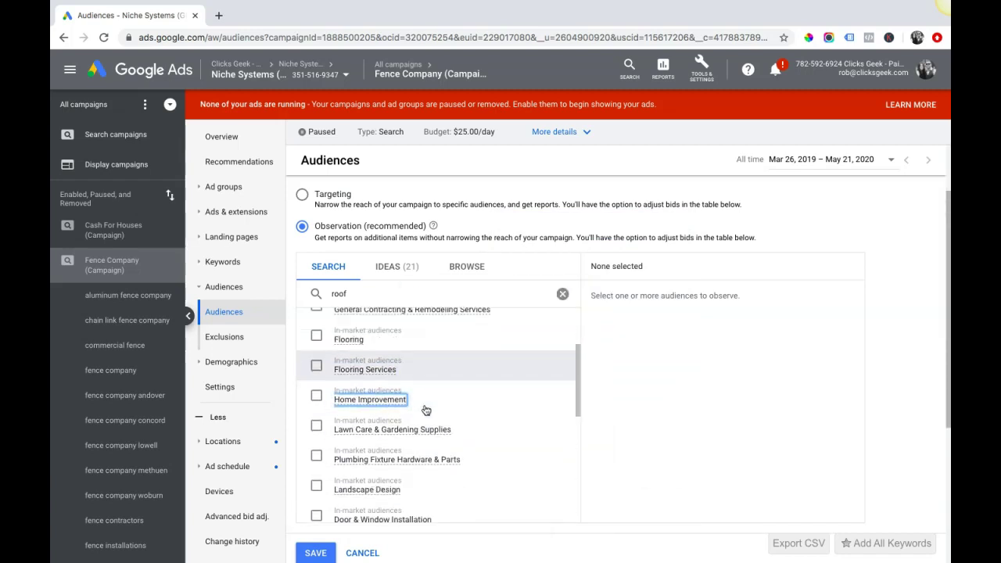
scroll(424, 411, down, 2)
scroll(425, 411, down, 2)
scroll(426, 411, down, 2)
scroll(425, 409, down, 2)
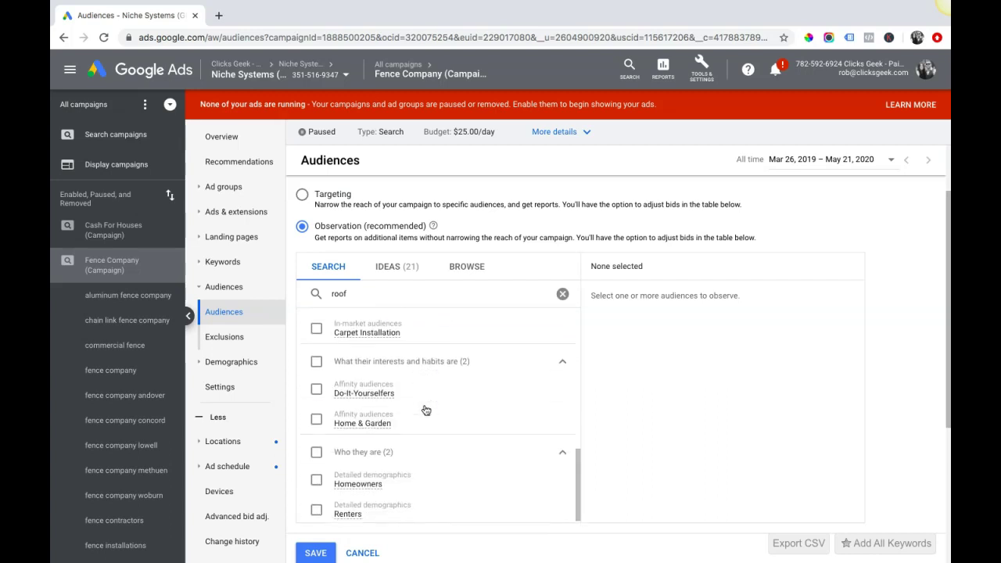
scroll(407, 353, up, 5)
scroll(407, 354, up, 4)
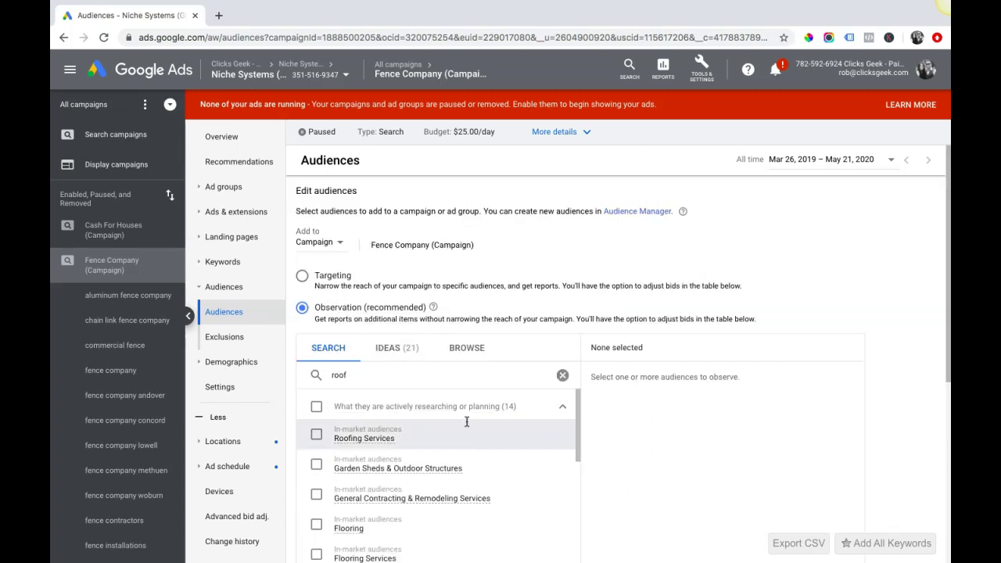